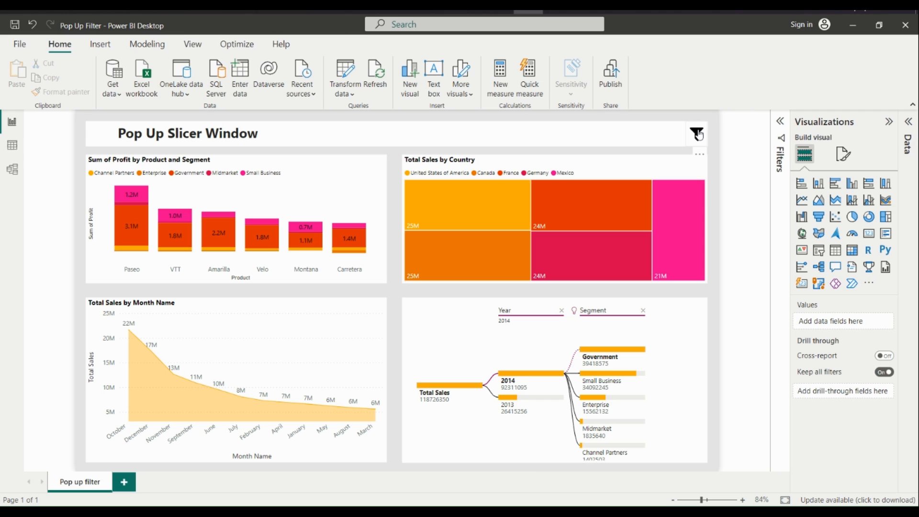
Open the pop-up slicer window, filter the report to February by Month Name, and close the window
left_click(699, 136, "ctrl")
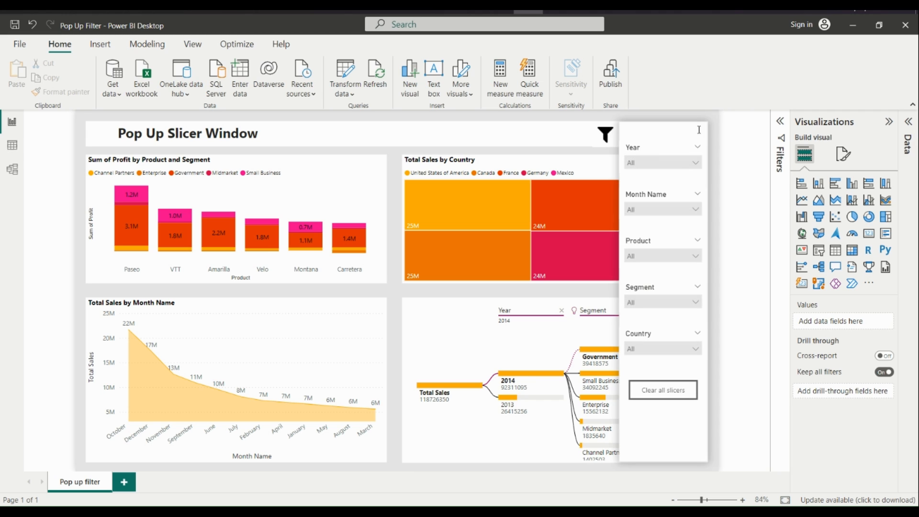
left_click(670, 211)
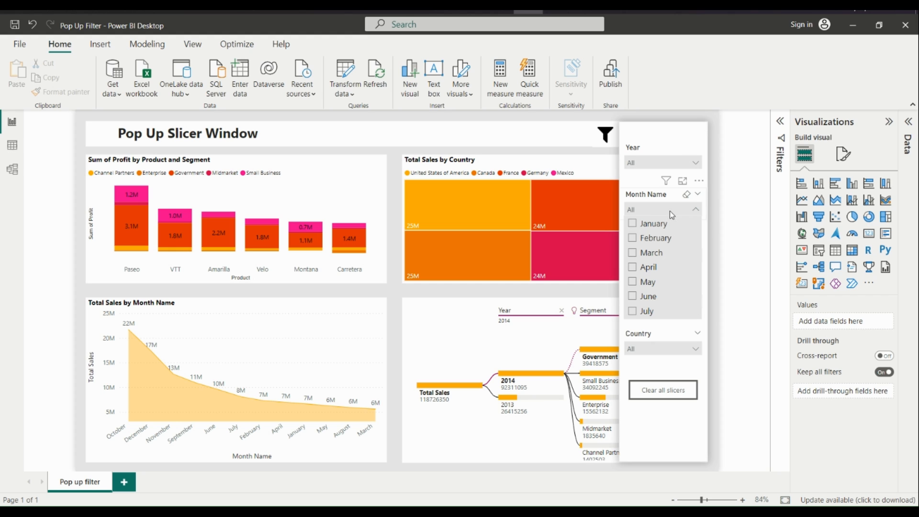
left_click(651, 238)
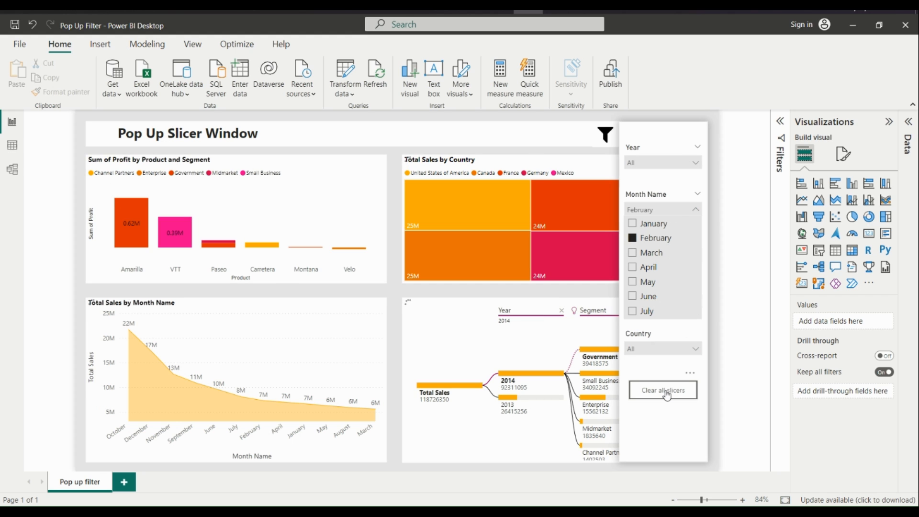
left_click(606, 135, "ctrl")
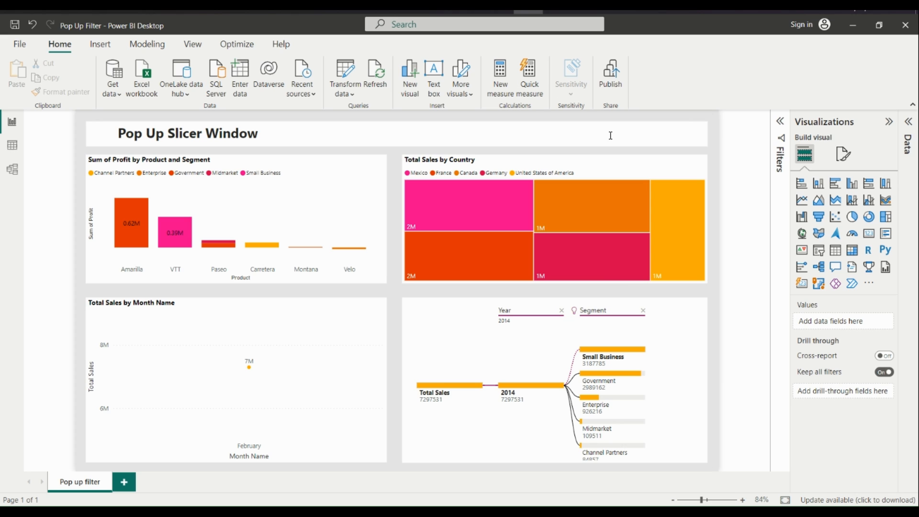
Reopen the pop-up slicer window, clear all slicers, and close the window
left_click(701, 152, "ctrl")
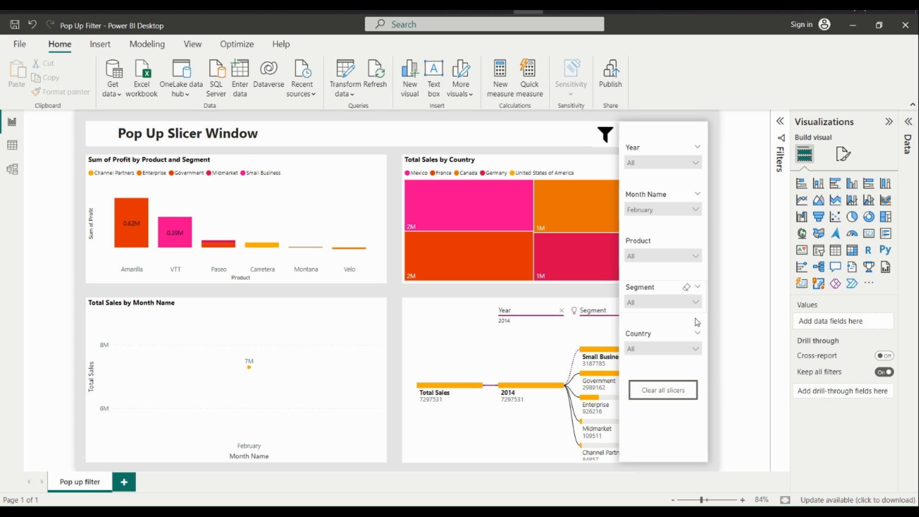
left_click(682, 395)
left_click(606, 135, "ctrl")
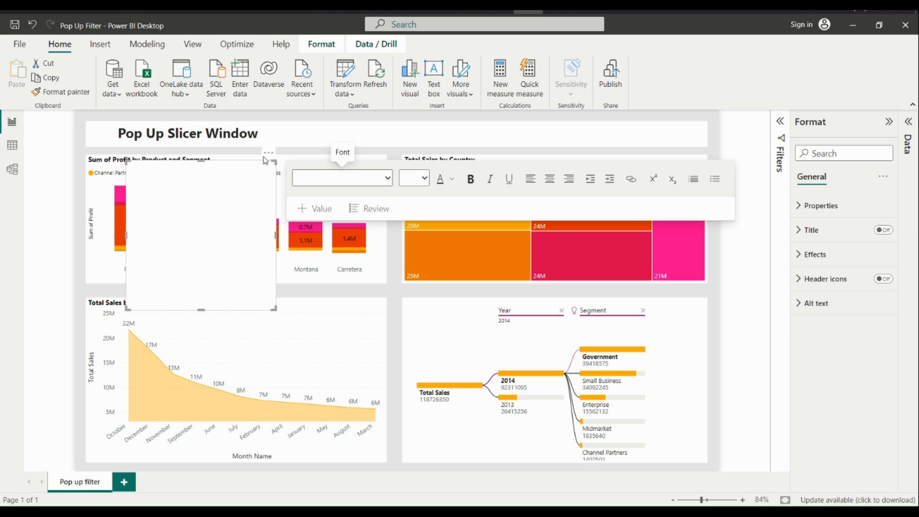
Place the blank text box along the report page's right edge and resize it into a narrow, full-height panel
left_click_drag(269, 158, 759, 115)
left_click_drag(637, 281, 635, 465)
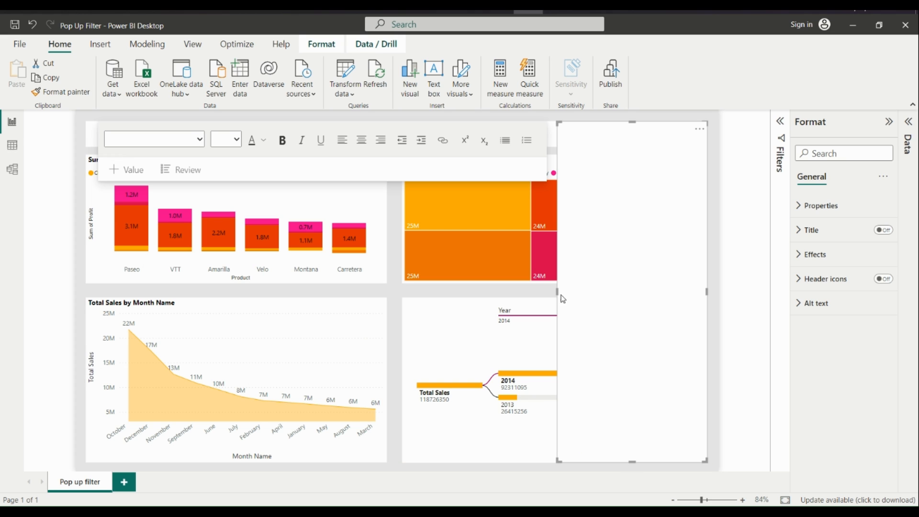
left_click_drag(560, 289, 613, 294)
left_click(757, 227)
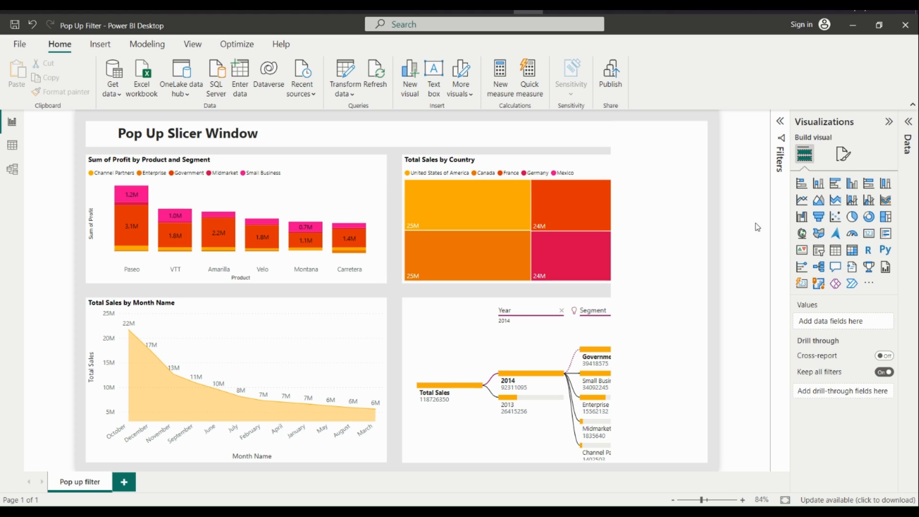
Add a slicer to the report page with the Year field from the financials table
left_click(820, 250)
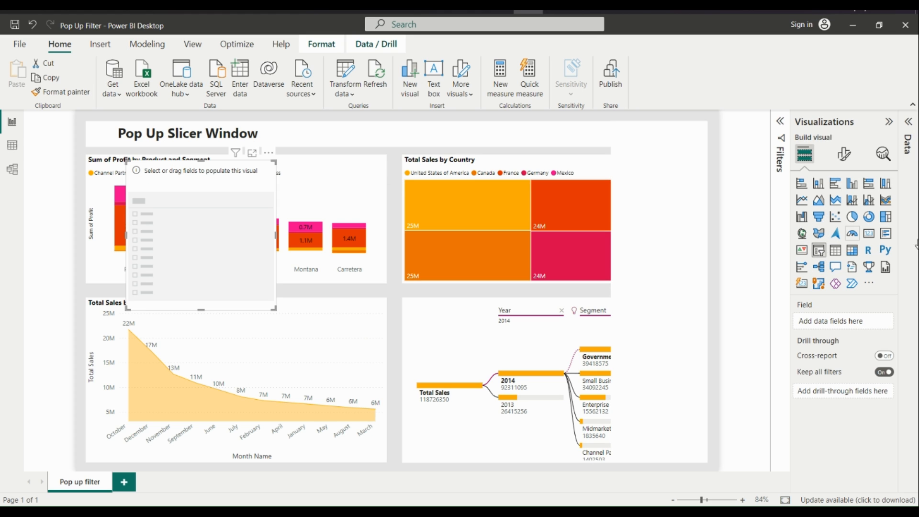
left_click(907, 136)
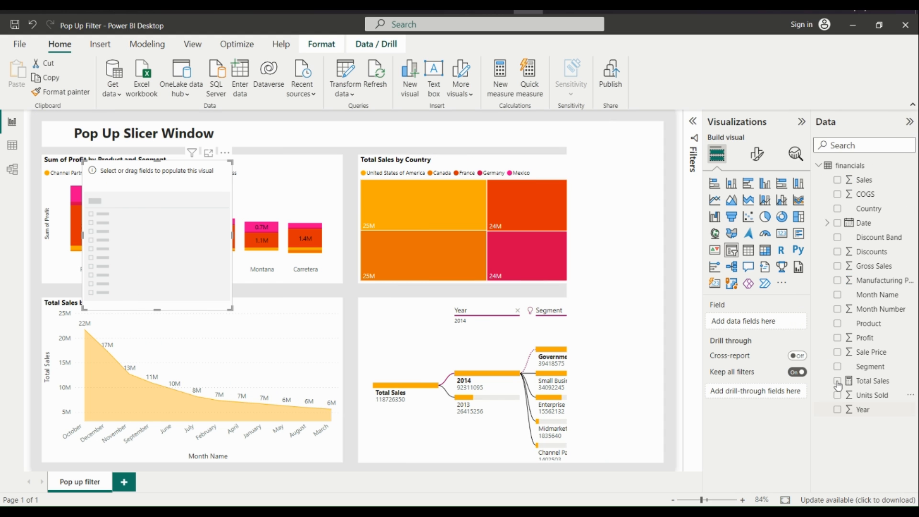
left_click_drag(840, 411, 115, 259)
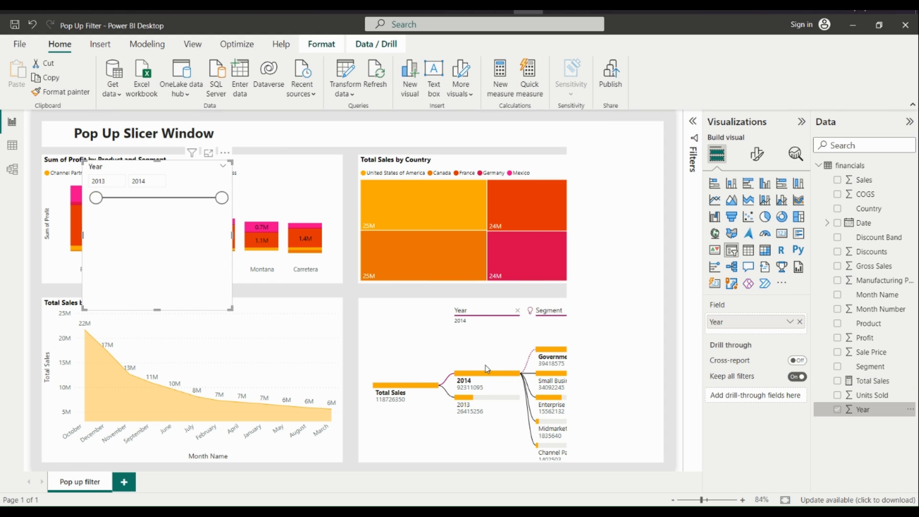
Set the Year slicer's style to Dropdown and fit it into the upper part of the blank panel at the panel's width
left_click(757, 154)
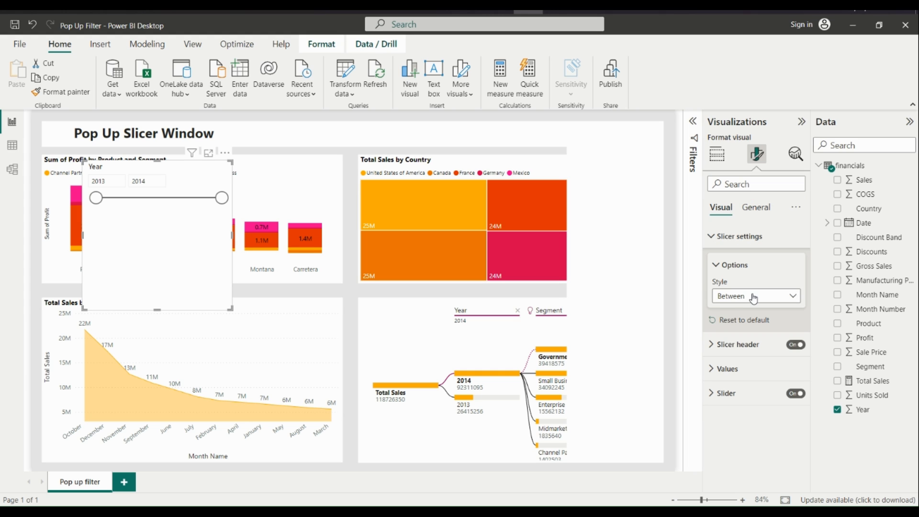
left_click(754, 295)
left_click(734, 339)
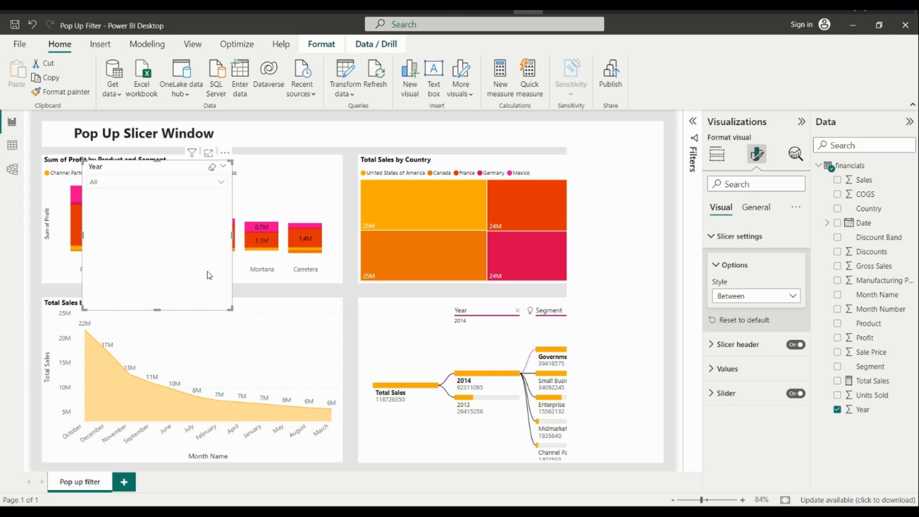
left_click(183, 183)
left_click(182, 185)
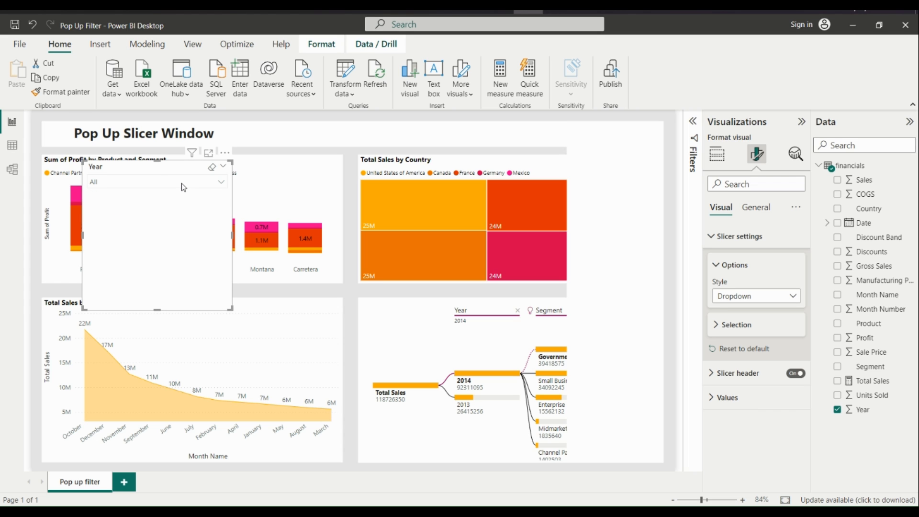
left_click_drag(161, 308, 586, 158)
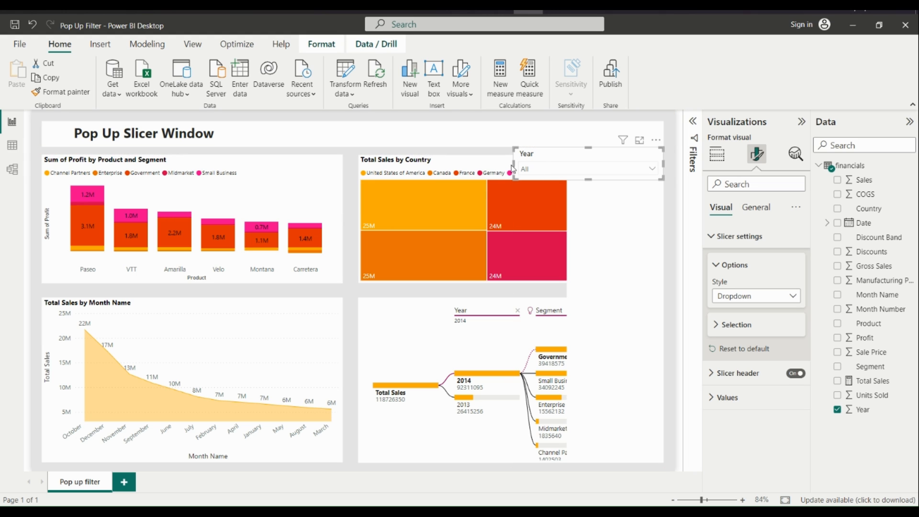
left_click_drag(512, 164, 568, 168)
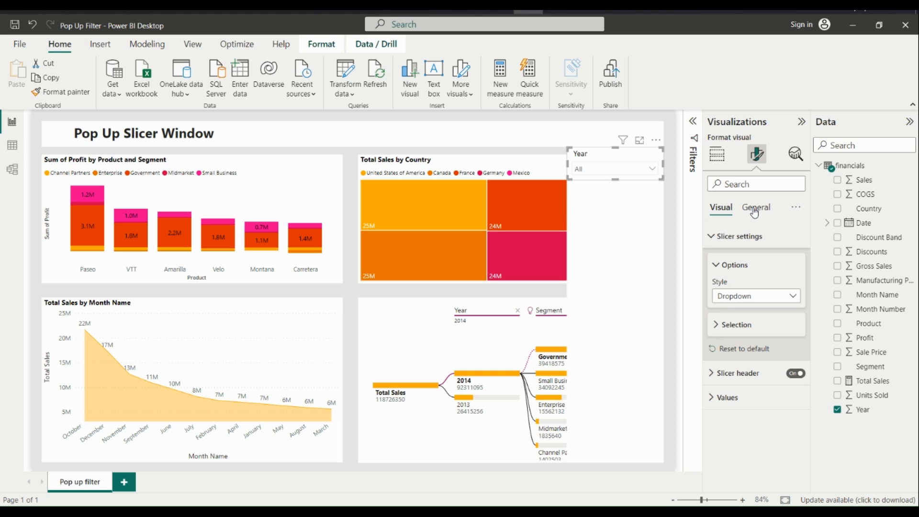
Give the Year slicer's values a light gray background and check its expanded list
left_click(727, 398)
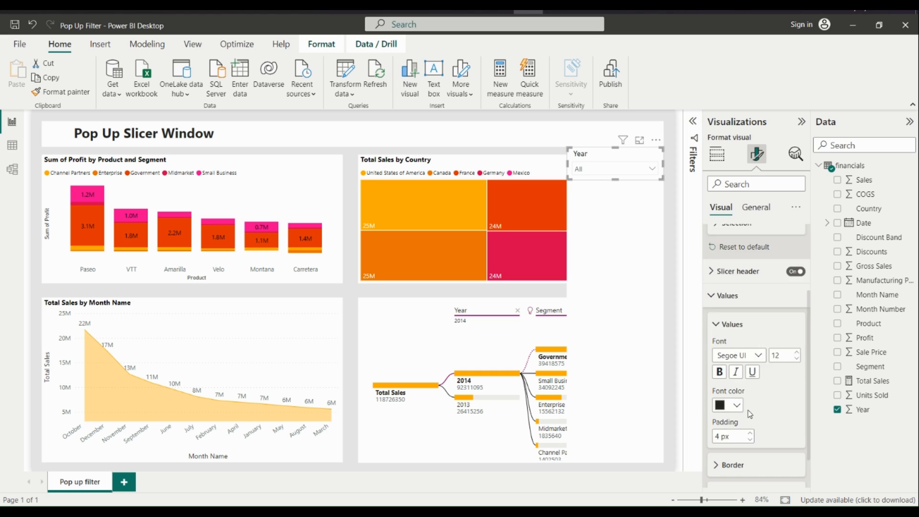
left_click(740, 450)
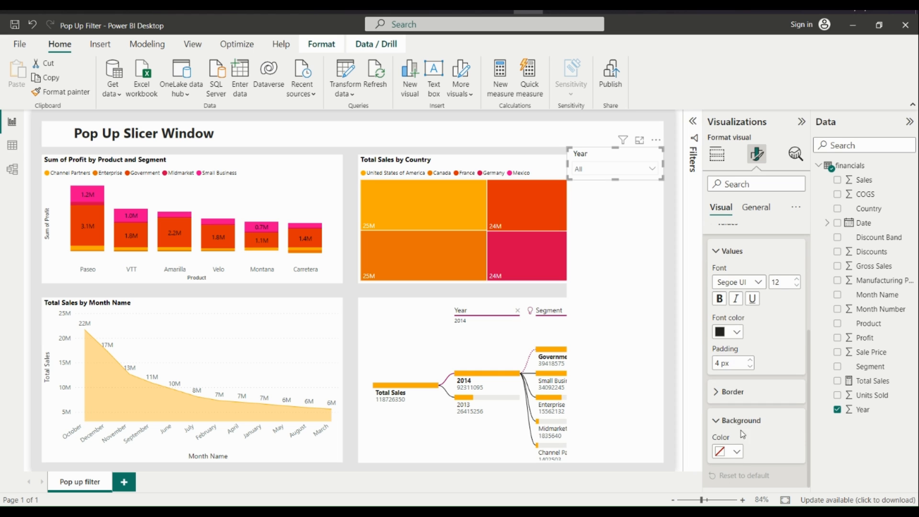
left_click(736, 452)
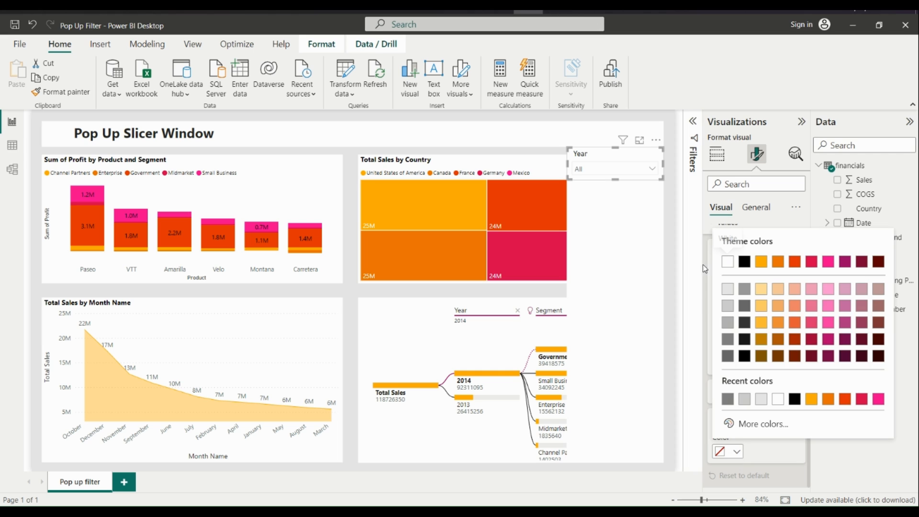
left_click(728, 292)
left_click(629, 171)
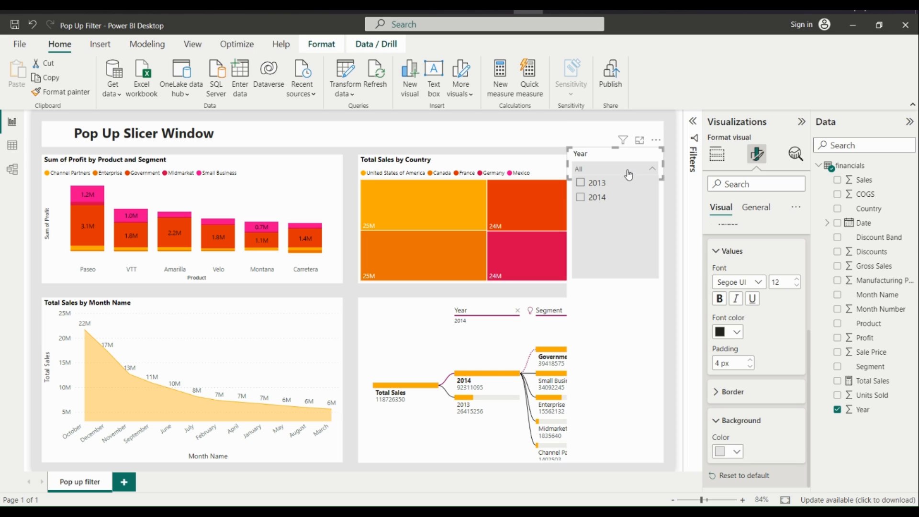
left_click(629, 168)
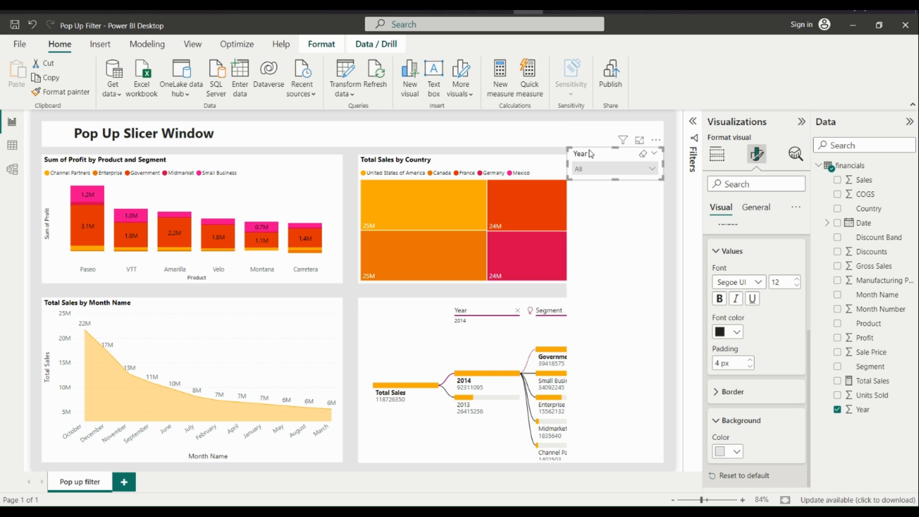
Turn on the shadow of the blank text box panel, with a gray color and the Center position
left_click(623, 324)
left_click(745, 255)
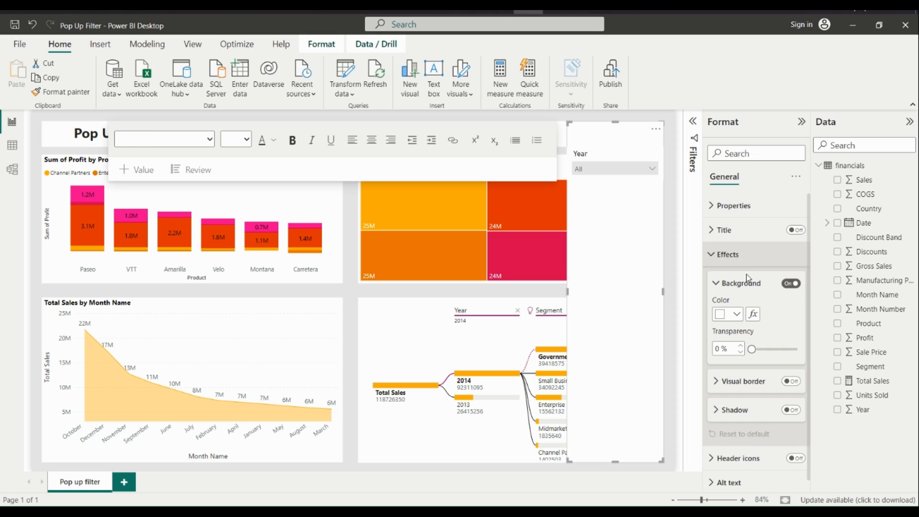
left_click(790, 403)
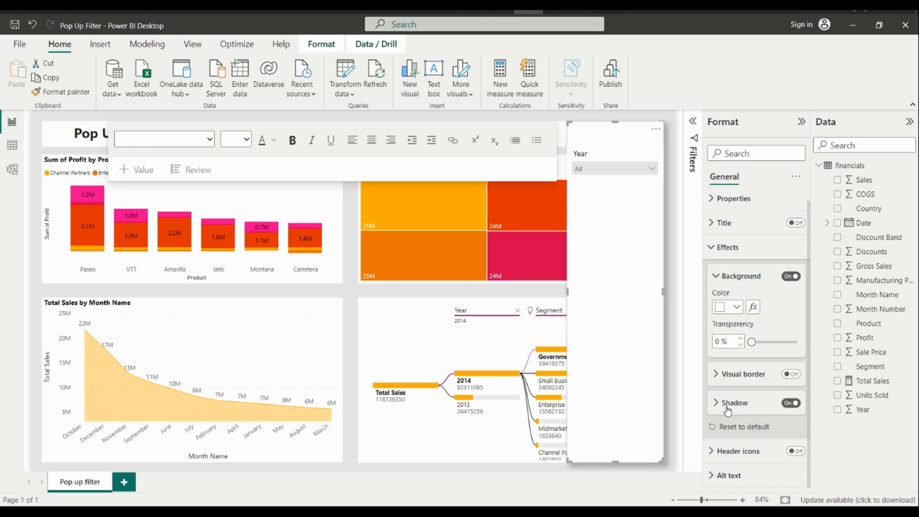
left_click(728, 407)
scroll(752, 404, "down", 2)
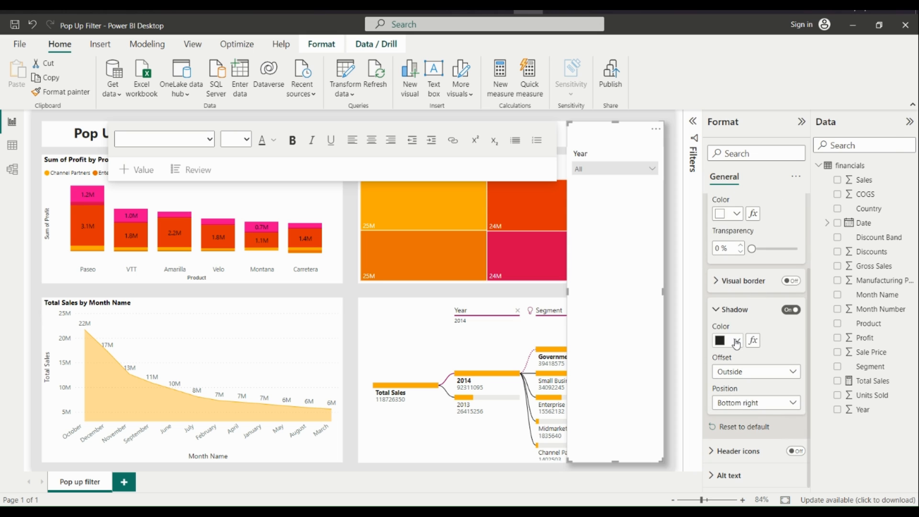
left_click(737, 344)
left_click(728, 234)
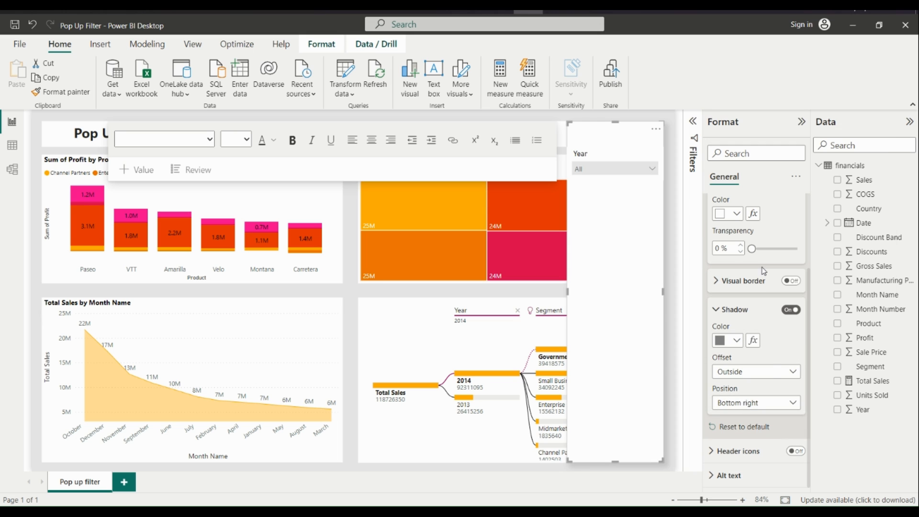
left_click(749, 403)
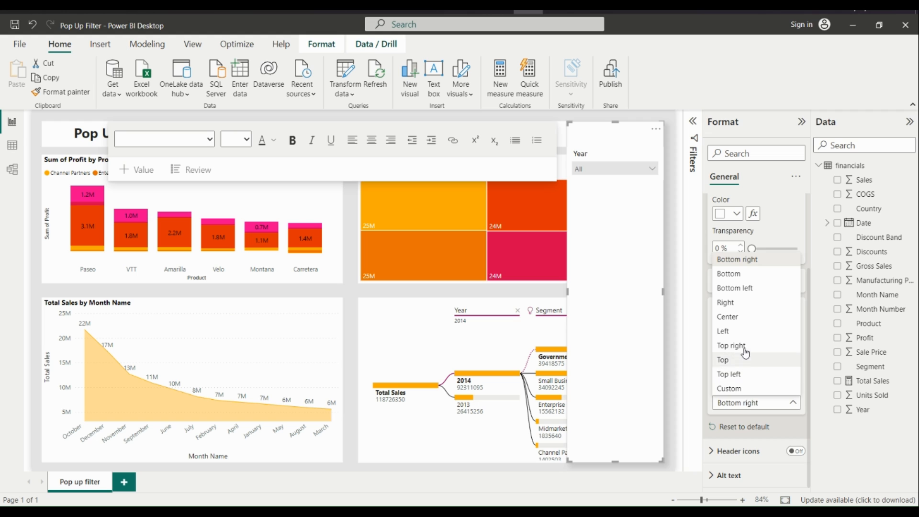
left_click(739, 317)
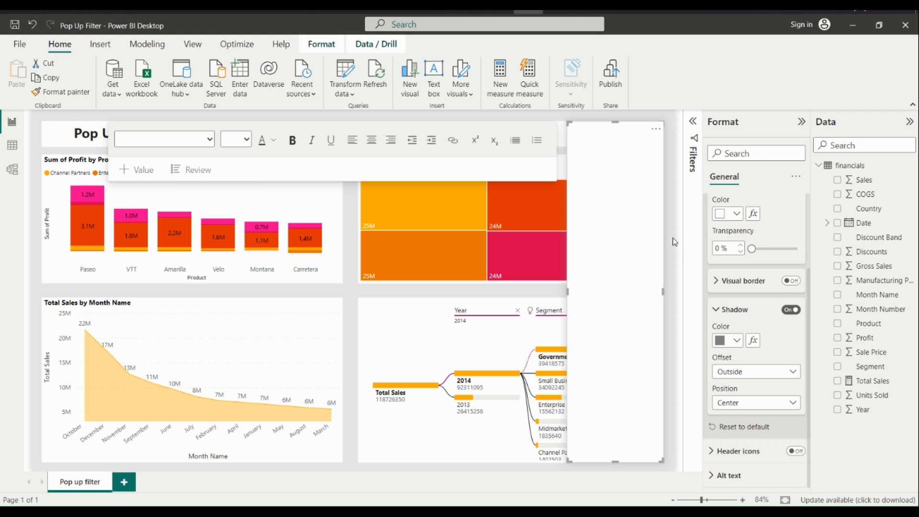
left_click(669, 260)
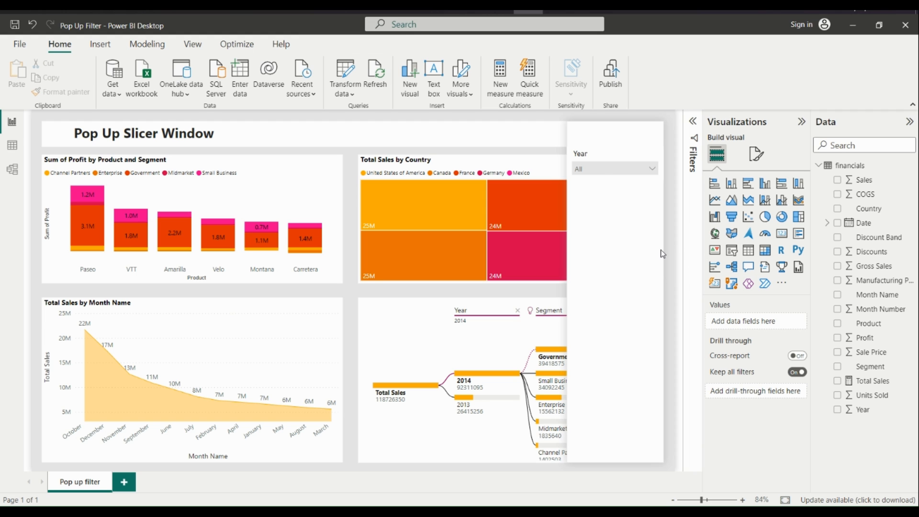
Make four copies of the Year slicer and stack them below the original inside the panel
left_click(602, 159)
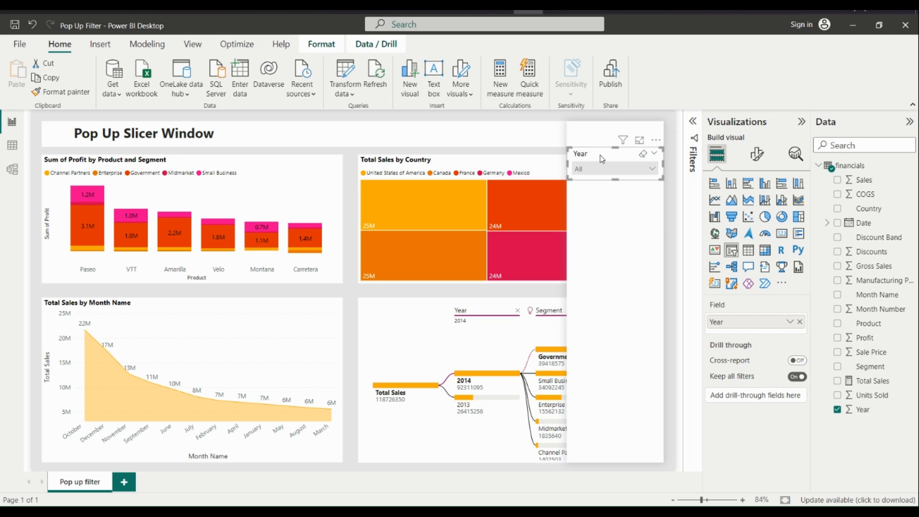
key("ctrl+c")
key("ctrl+v")
key("ctrl+v")
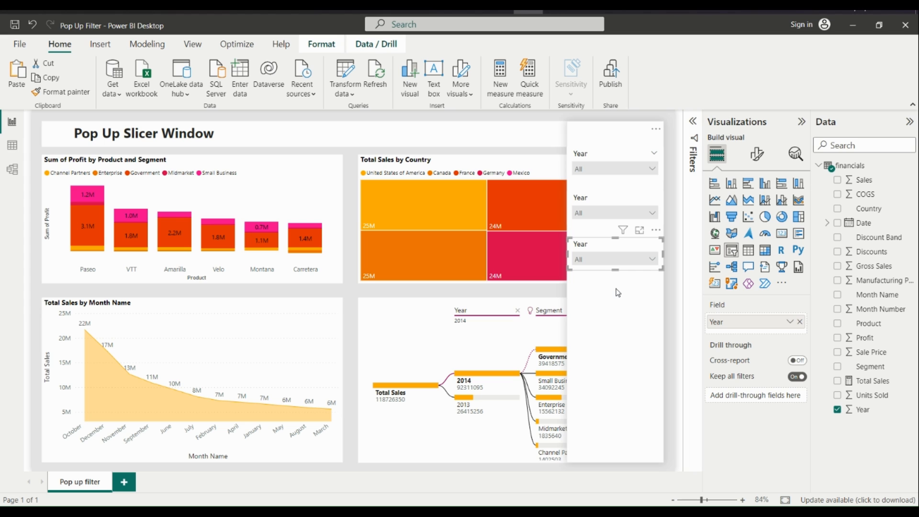
key("ctrl+v")
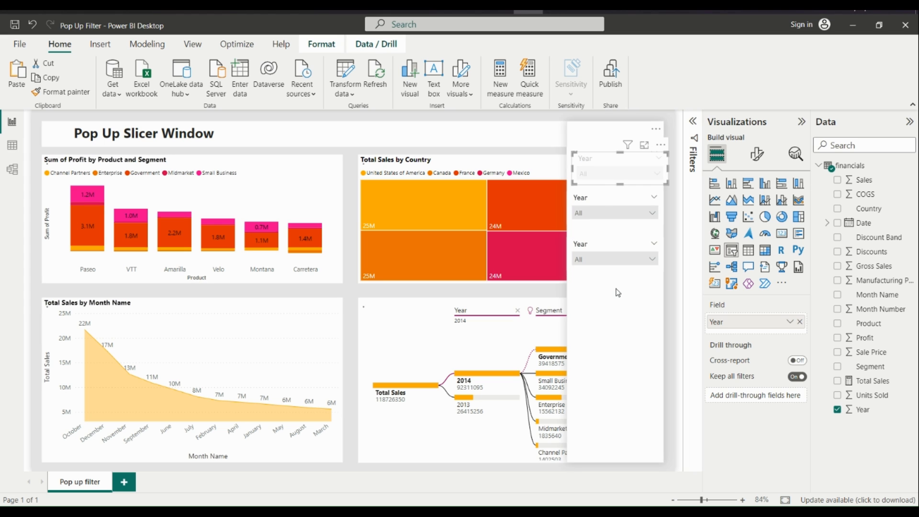
left_click_drag(610, 168, 610, 292)
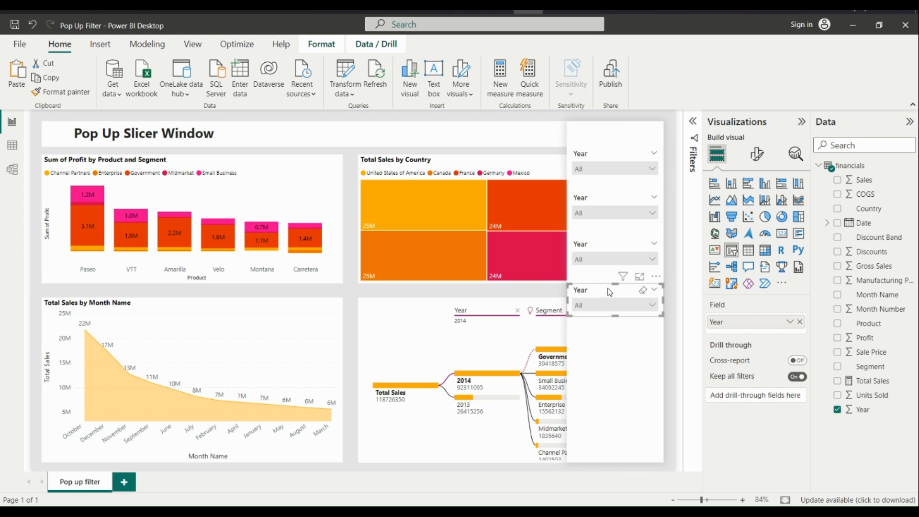
key("ctrl+v")
left_click_drag(608, 163, 600, 325)
Replace the Year field of the second slicer in the panel with Month Name
left_click(613, 203)
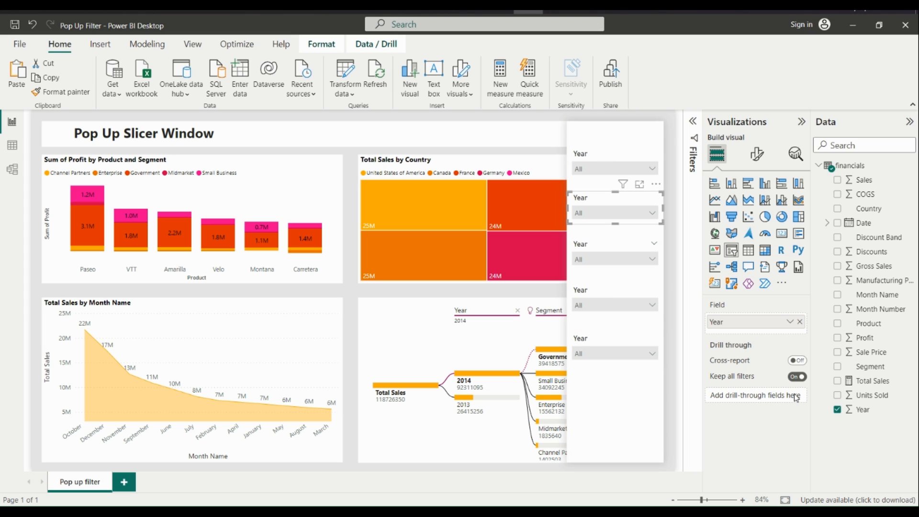
left_click(800, 322)
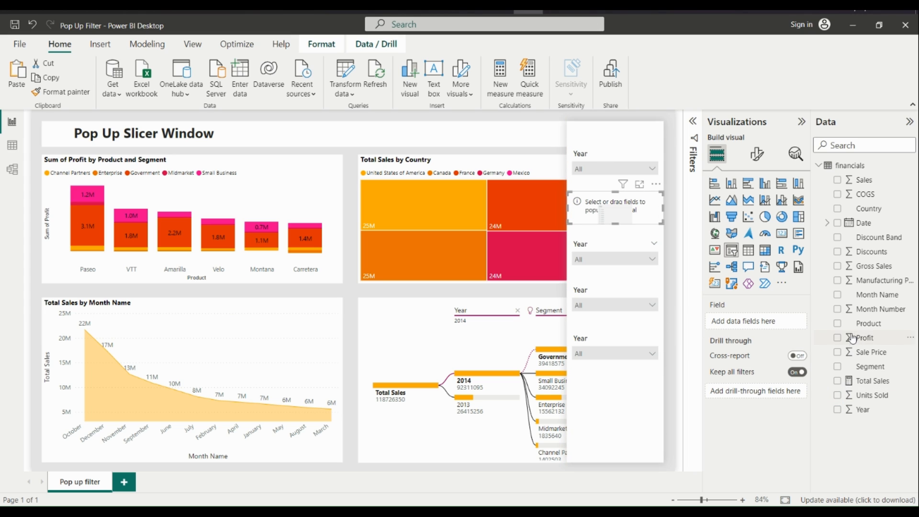
left_click_drag(840, 299, 621, 217)
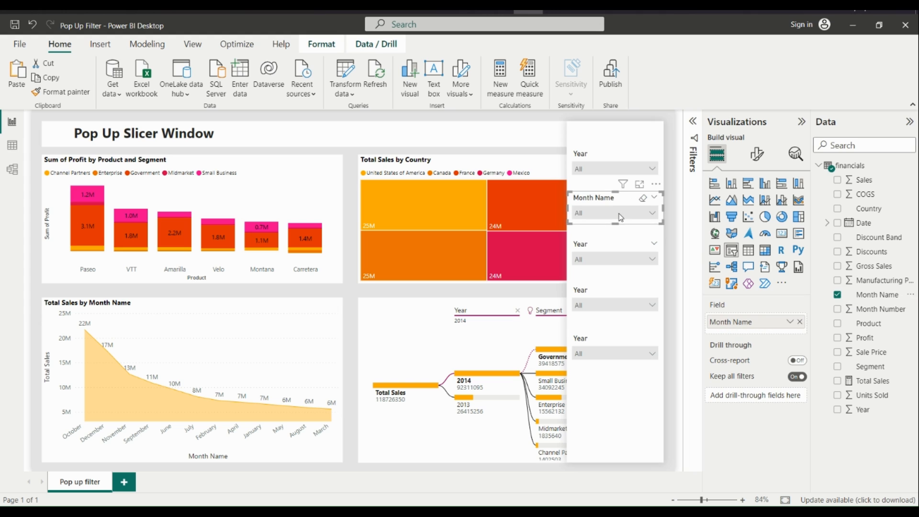
Check the Month Name slicer's expanded list, and replace the Year field of the third slicer in the panel with Product
left_click(621, 217)
scroll(613, 254, "down", 3)
scroll(613, 253, "up", 3)
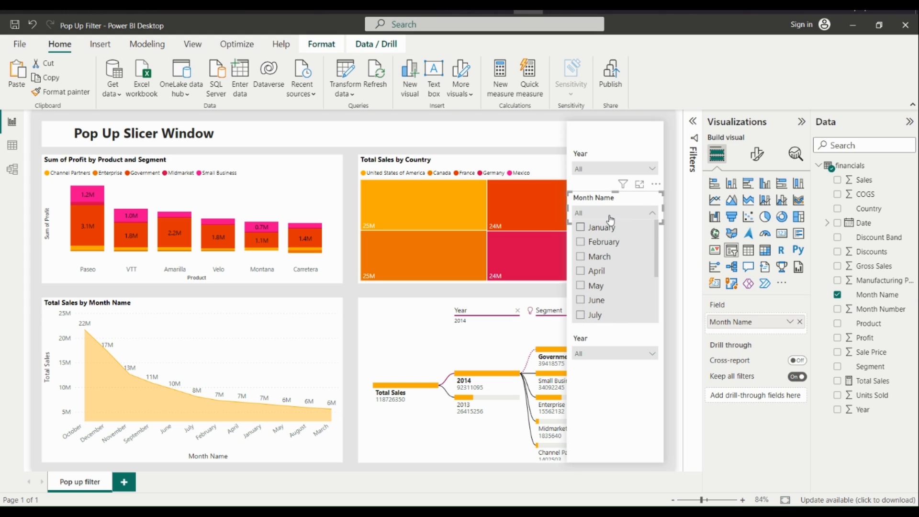
left_click(621, 216)
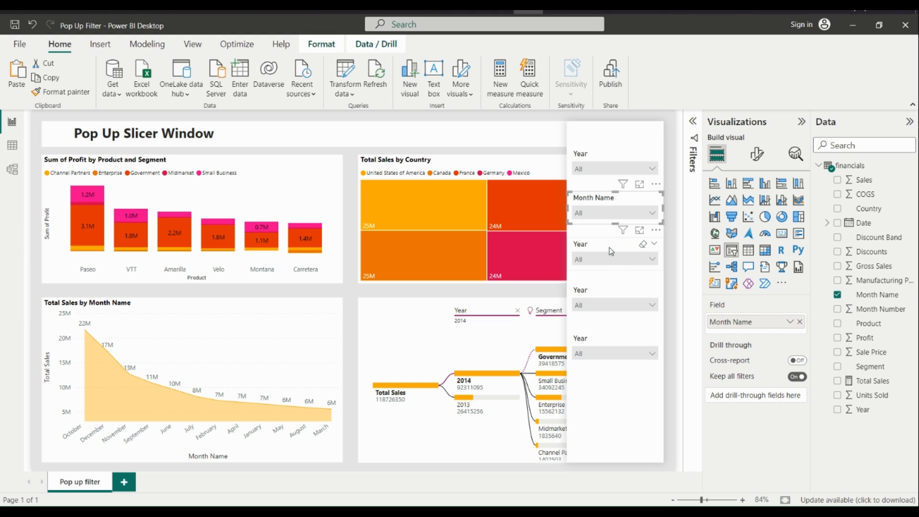
left_click(611, 251)
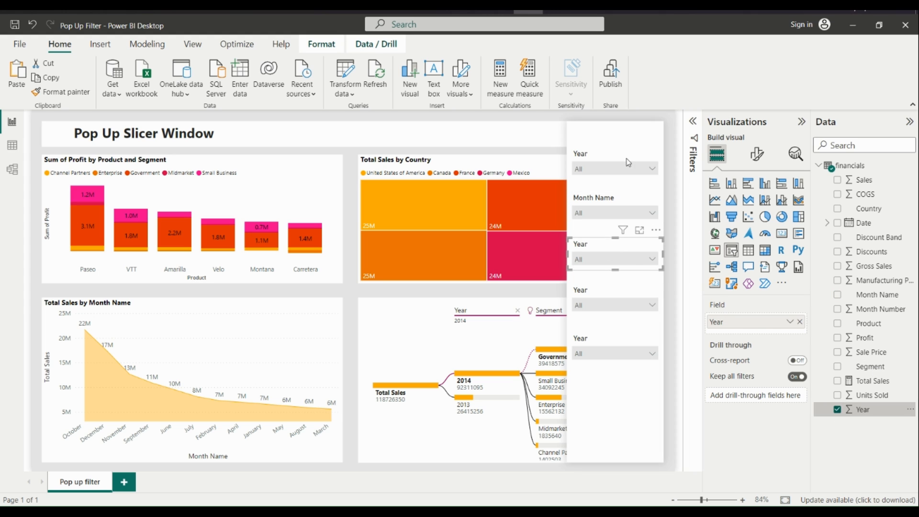
left_click(838, 409)
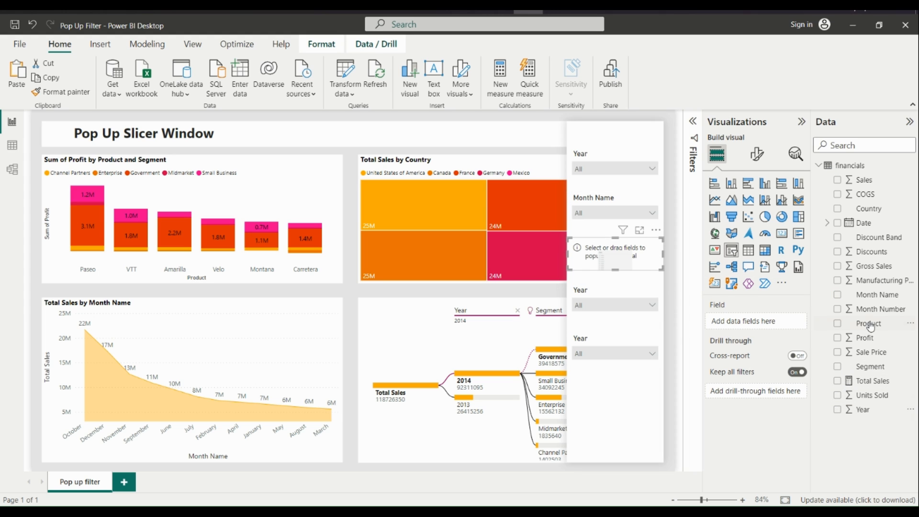
left_click_drag(839, 329, 617, 263)
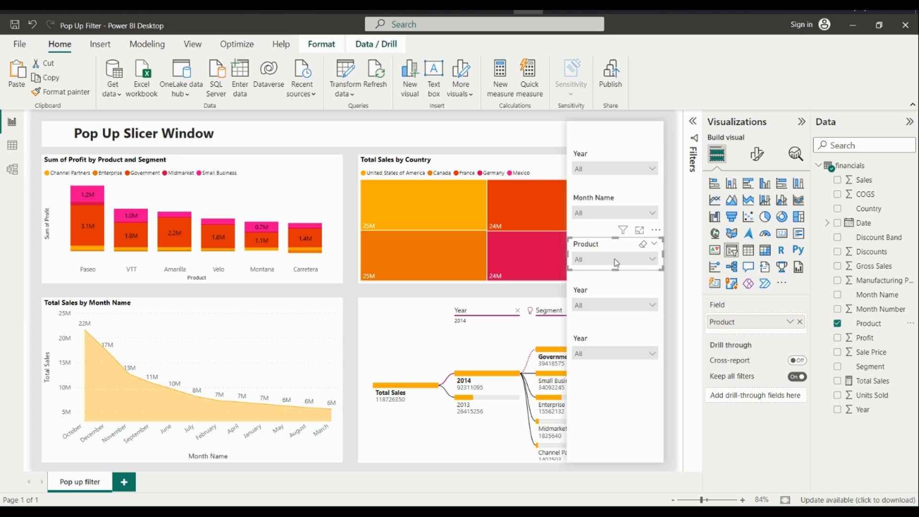
left_click(617, 263)
Replace the Year field of the fourth slicer with Country and that of the fifth slicer with Segment
left_click(614, 292)
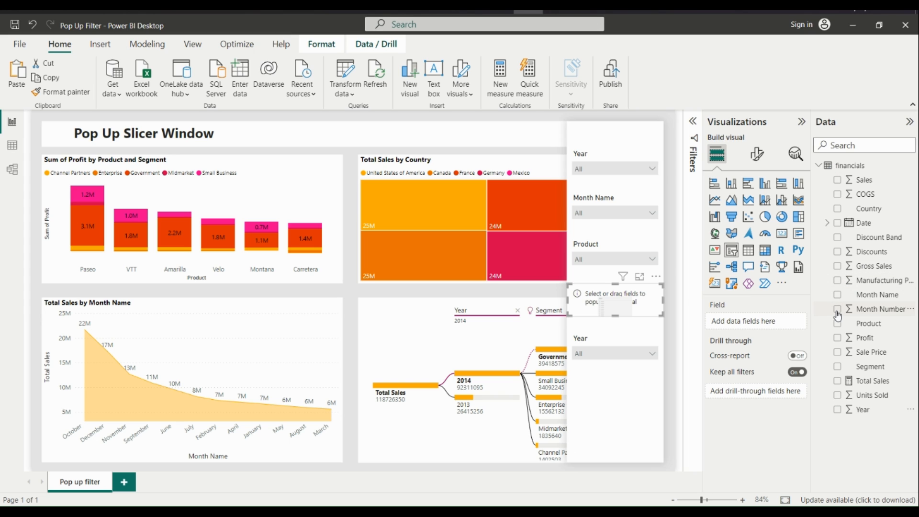
left_click(838, 209)
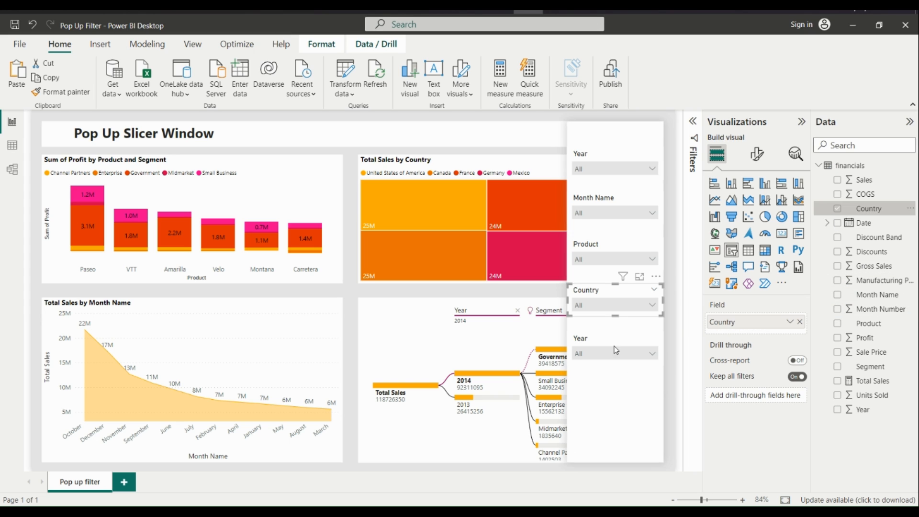
left_click(608, 340)
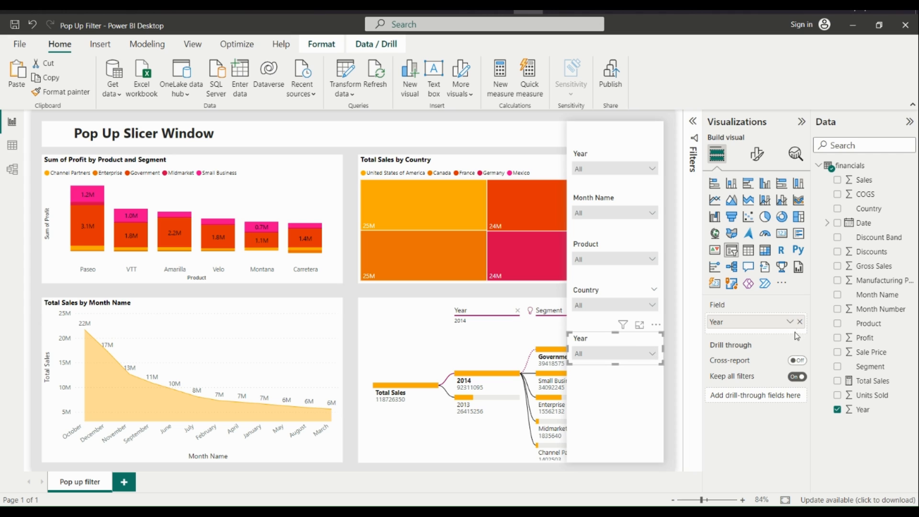
left_click(799, 322)
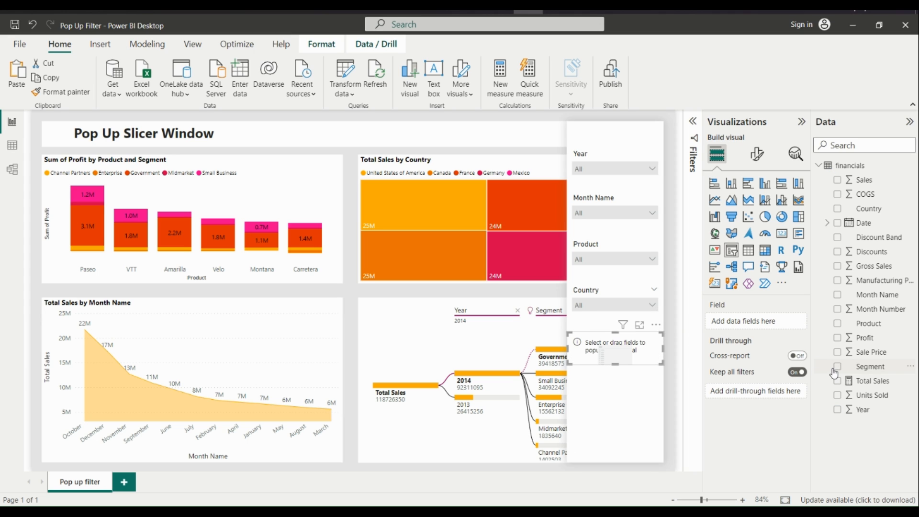
left_click(836, 369)
Expand the Country and Segment slicers to check their lists, and deselect everything
left_click(619, 307)
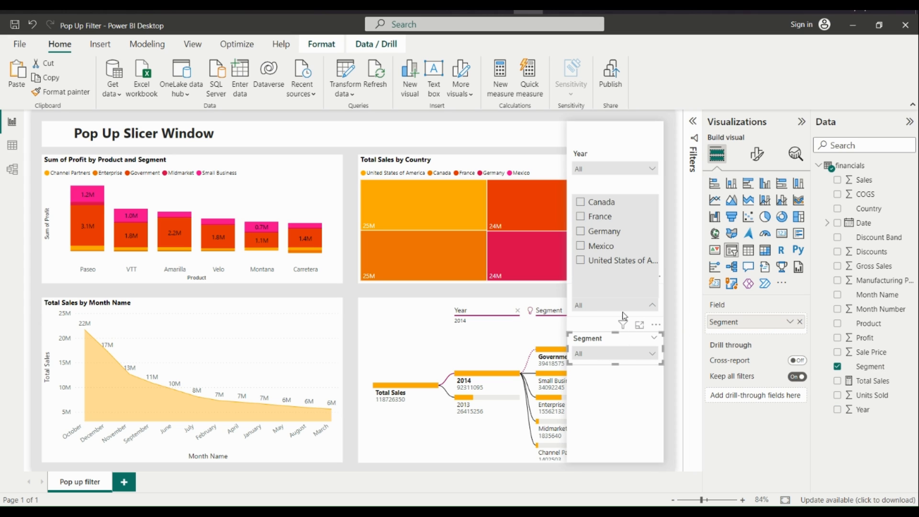
left_click(631, 358)
left_click(650, 357)
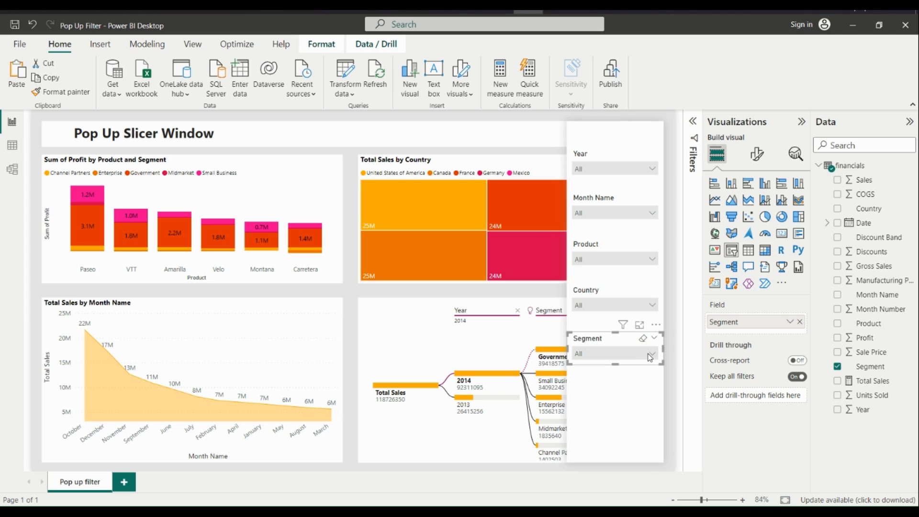
left_click(671, 326)
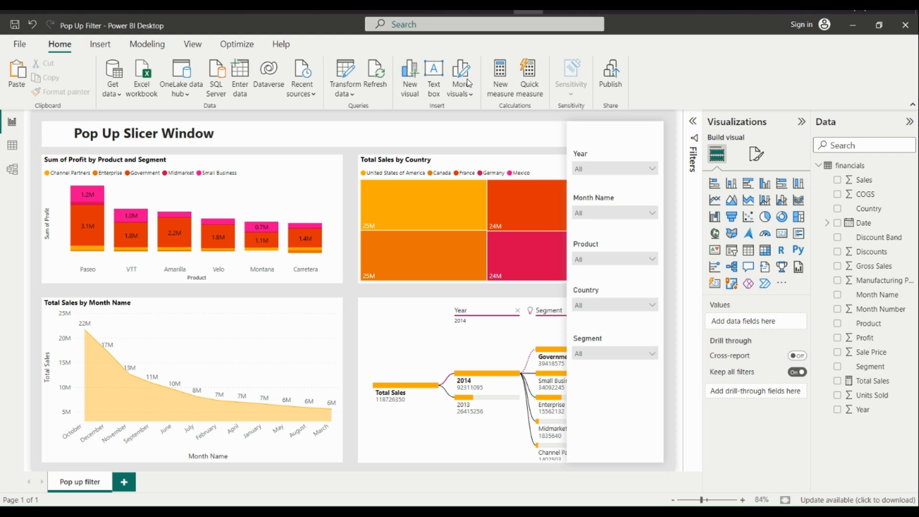
Insert a Clear all slicers button and fit it inside the panel below the Segment slicer
left_click(100, 43)
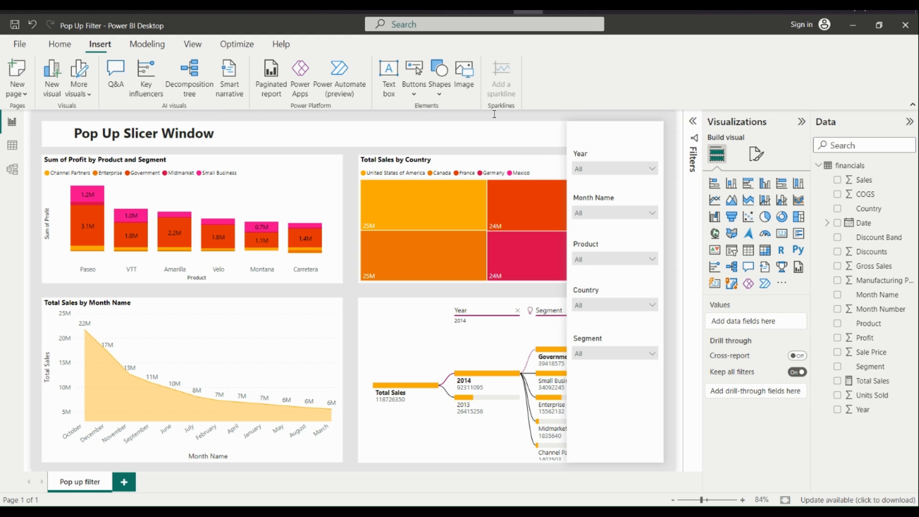
left_click(409, 93)
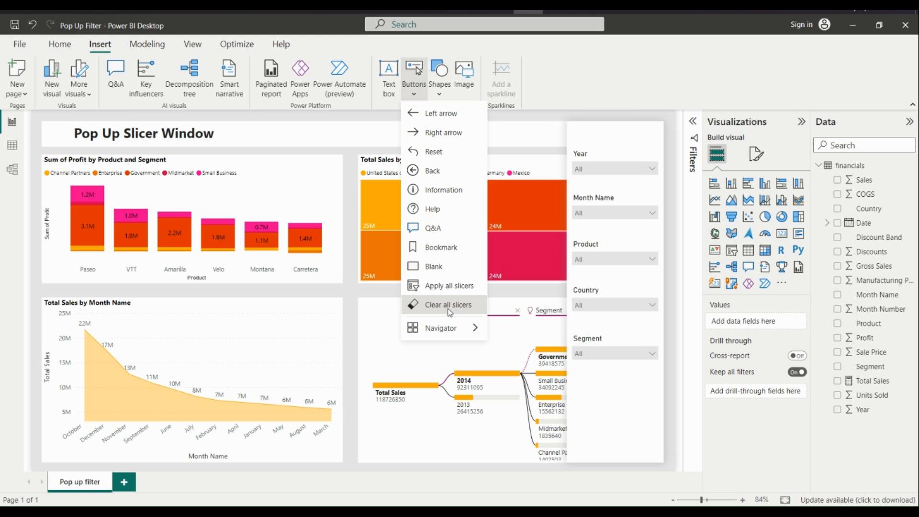
left_click(448, 305)
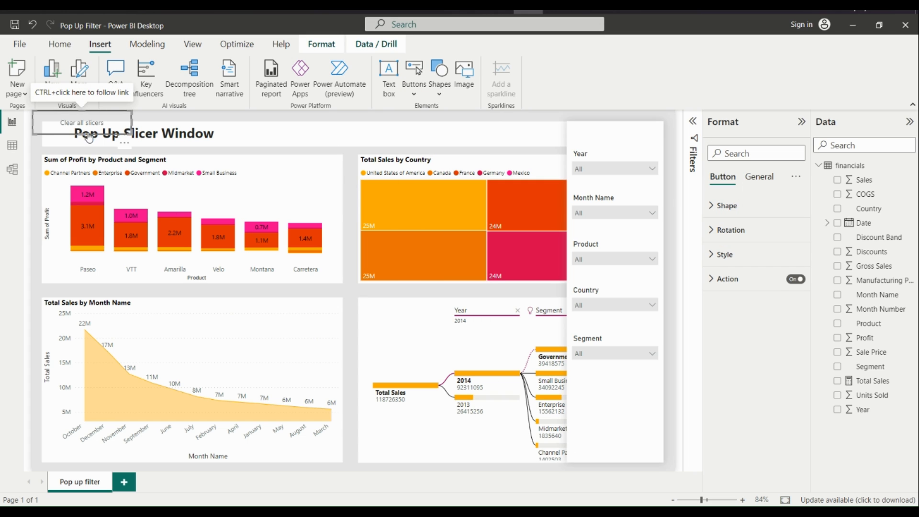
left_click_drag(538, 381, 608, 392)
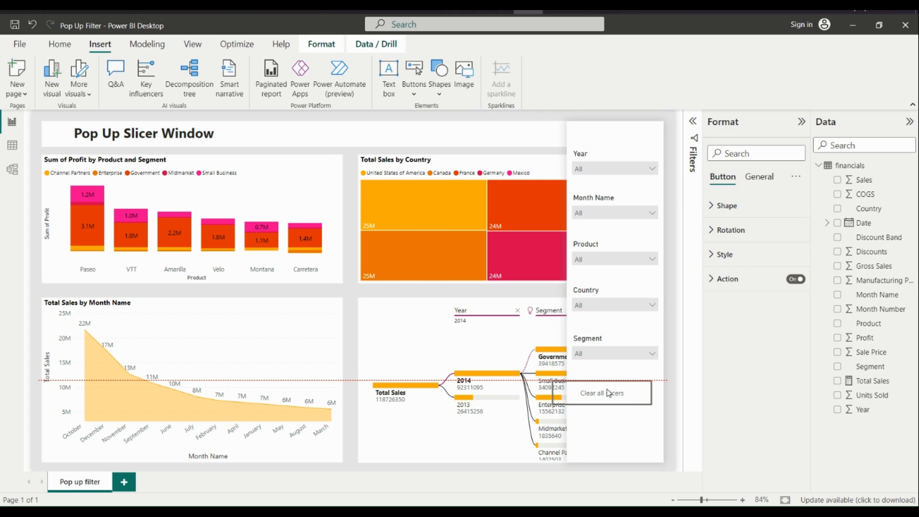
left_click_drag(554, 397, 610, 388)
Distribute the Year, Month Name, Product, Country and Segment slicers vertically so they are evenly spaced in the panel
left_click(589, 343)
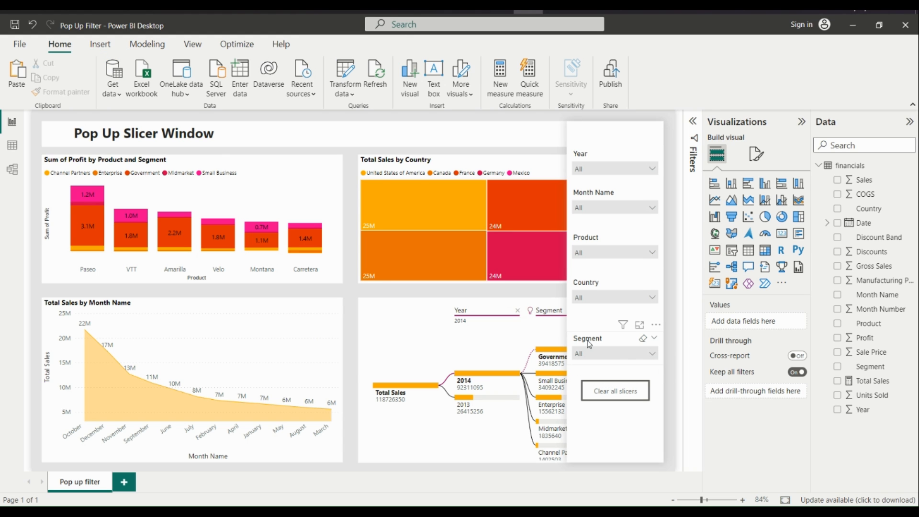
left_click(602, 240, "ctrl")
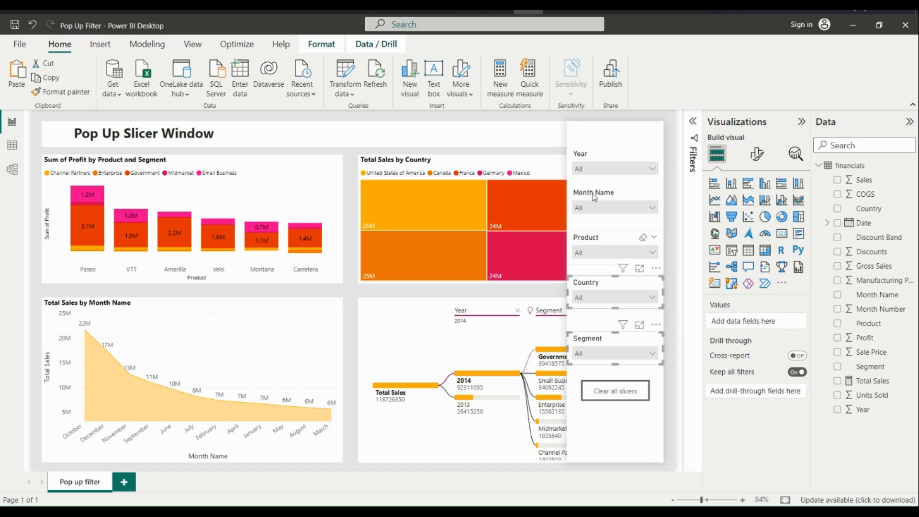
left_click(595, 197, "ctrl")
left_click(596, 159, "ctrl")
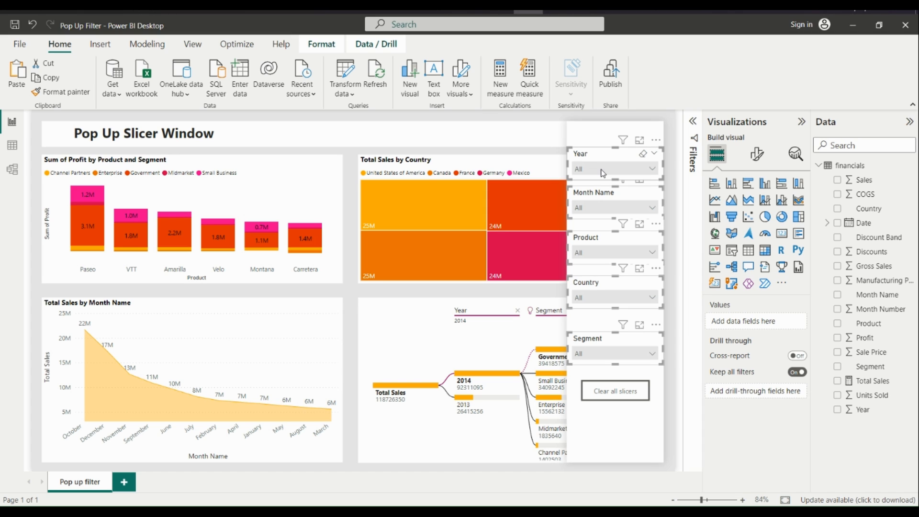
left_click(329, 47)
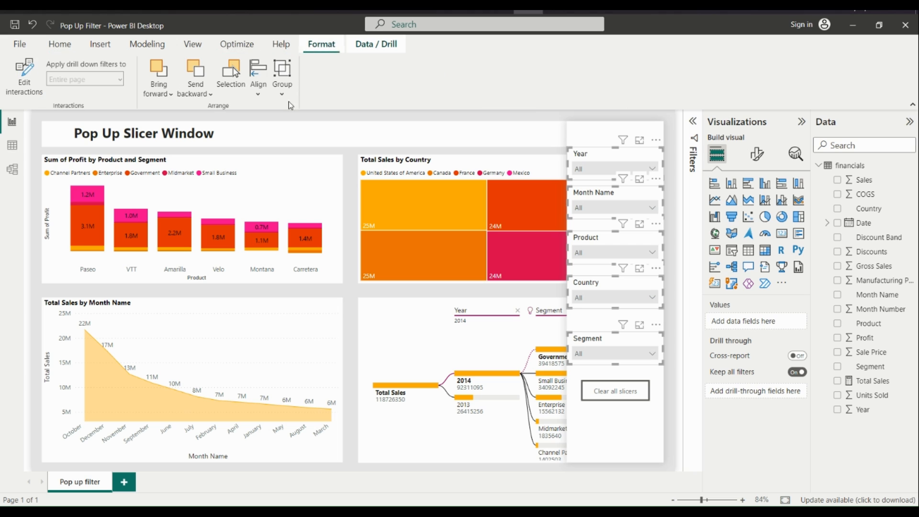
left_click(262, 95)
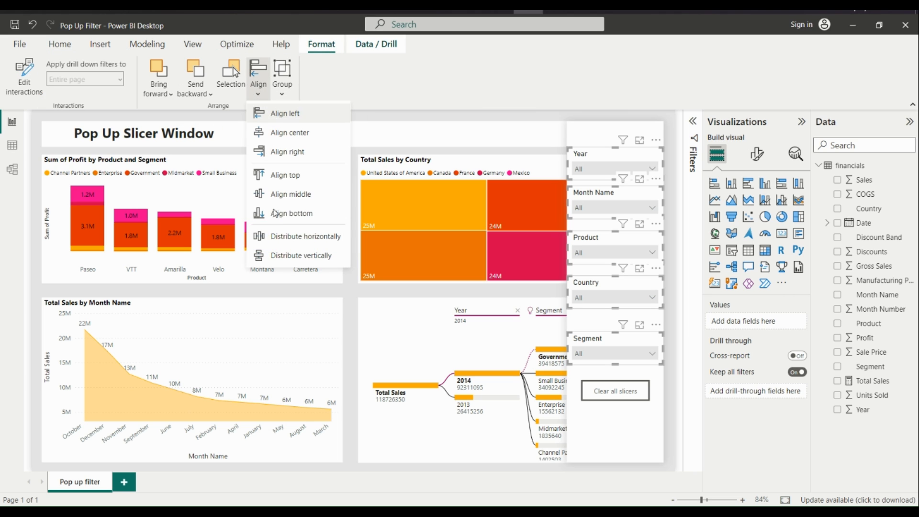
left_click(305, 256)
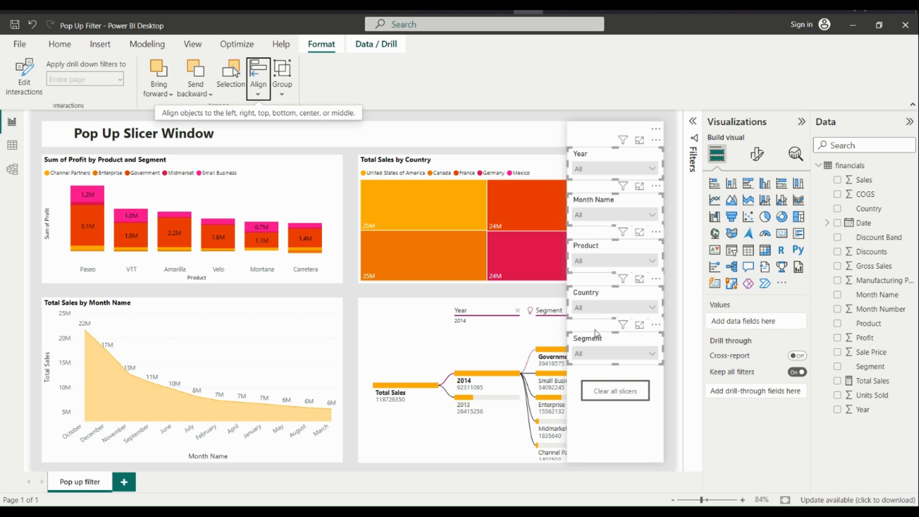
left_click(672, 235)
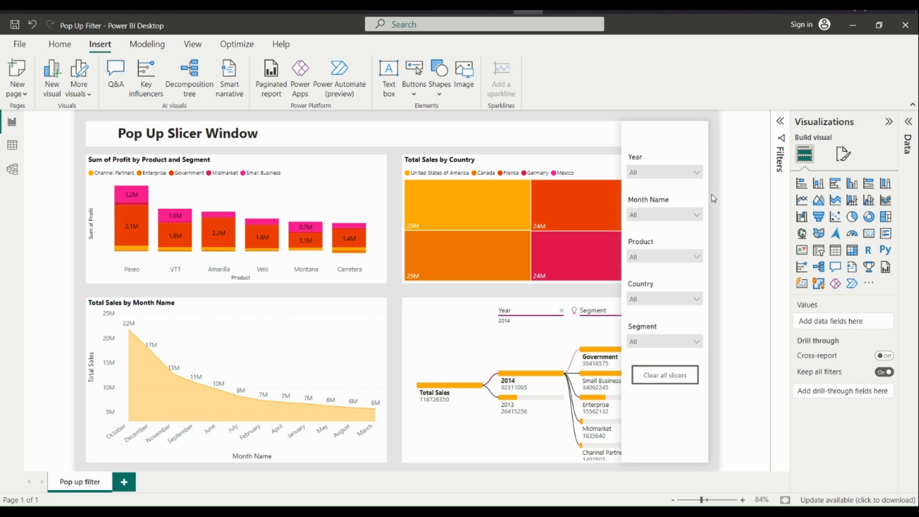
Insert the picture "filter image" as a small icon in the title bar beside the panel, and place a copy above the panel's Year slicer
left_click(469, 82)
left_click(141, 127)
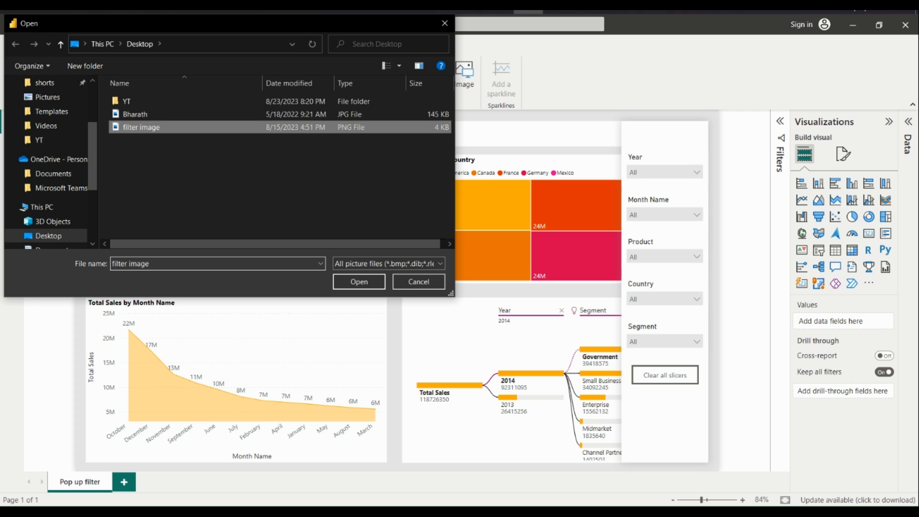
double_click(222, 129)
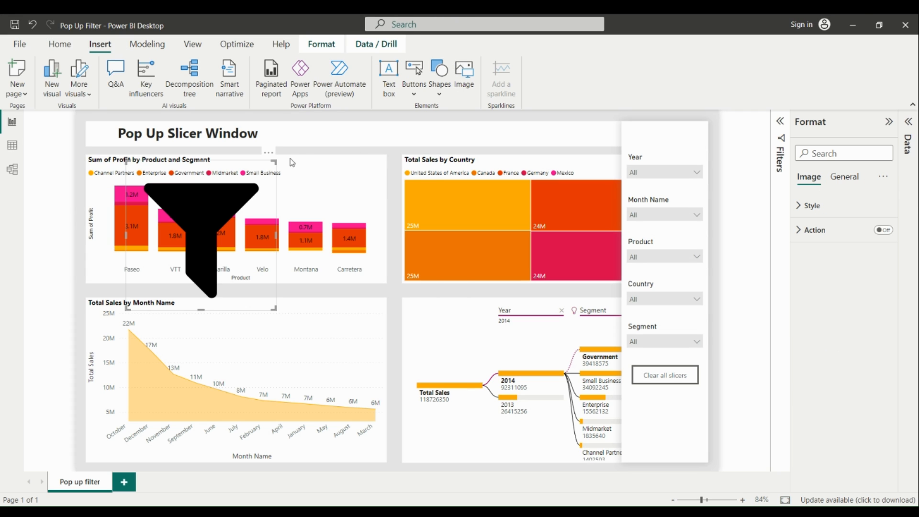
left_click_drag(270, 156, 616, 115)
left_click_drag(472, 270, 603, 135)
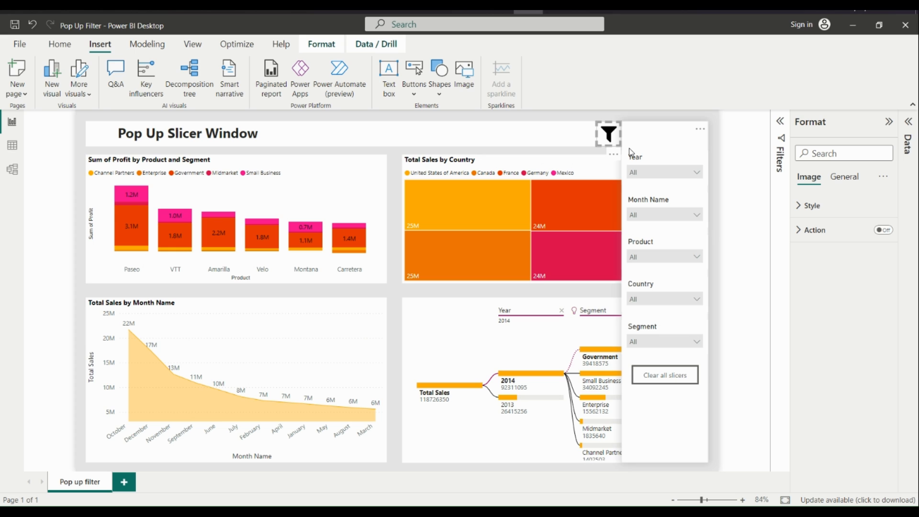
key("ctrl+v")
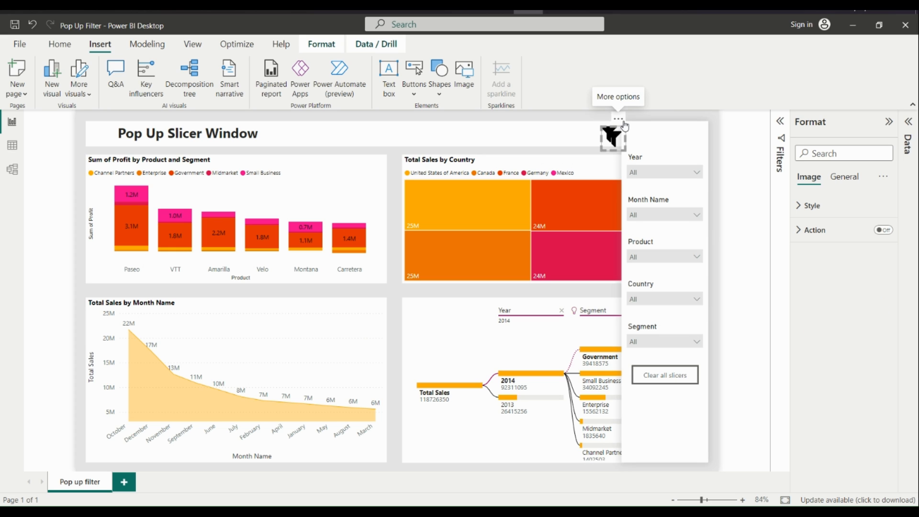
left_click_drag(623, 124, 705, 120)
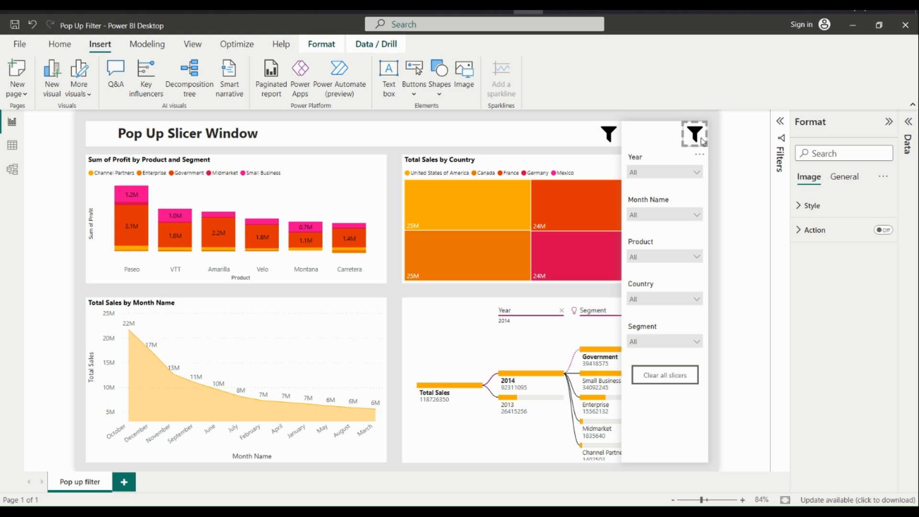
Rename the layer of the filter image inside the panel as open and that of the title bar's filter image as close
left_click(194, 44)
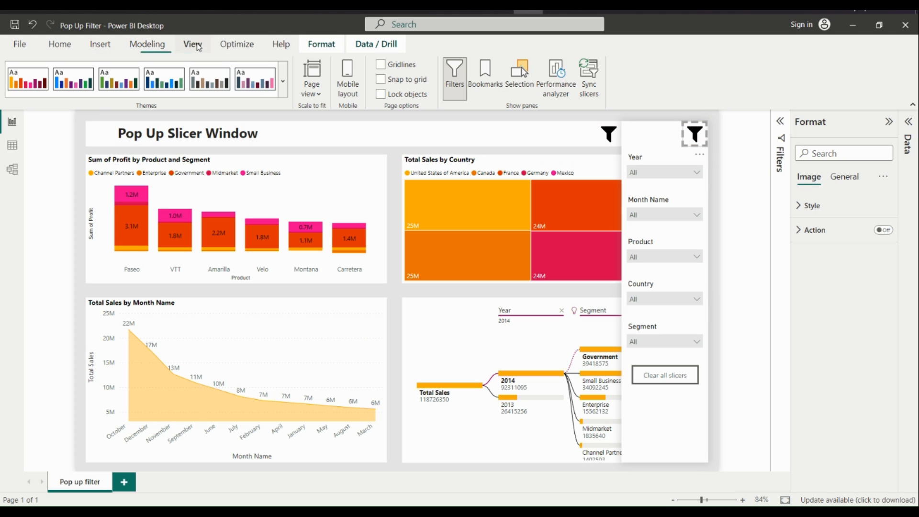
left_click(526, 77)
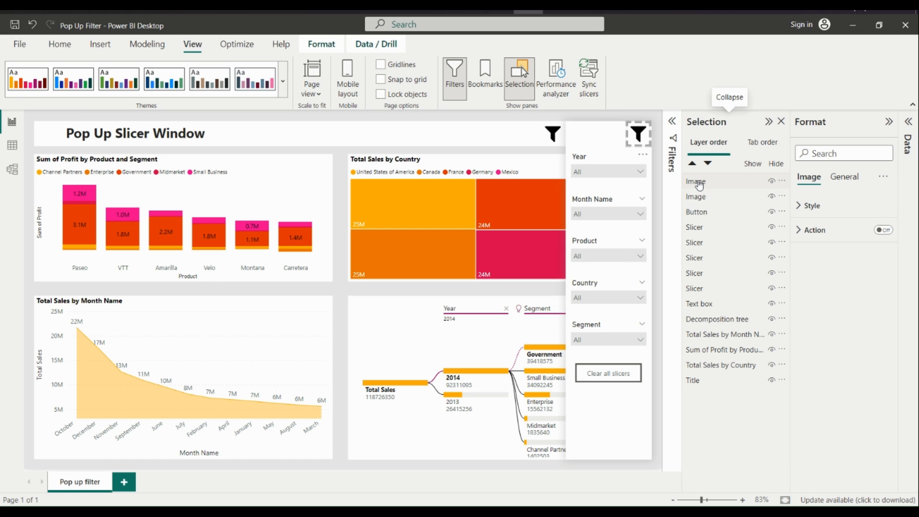
double_click(699, 183)
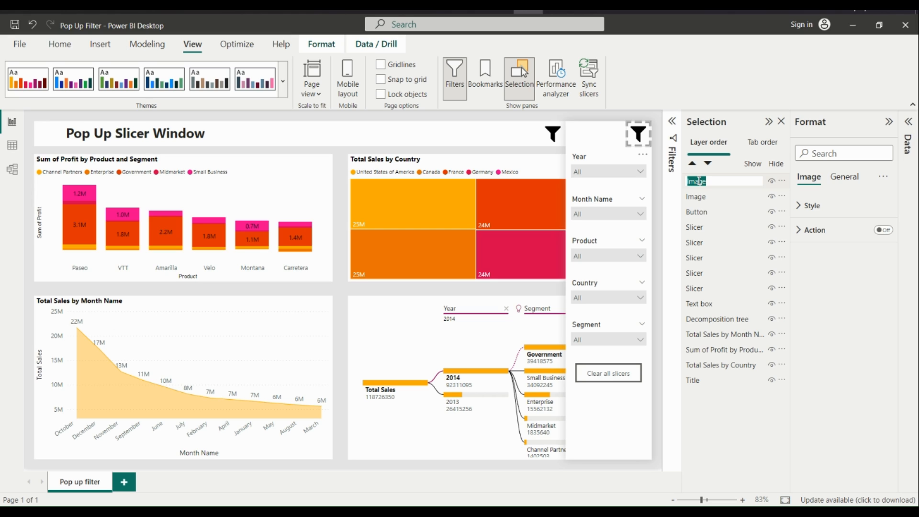
type("c")
key("Return")
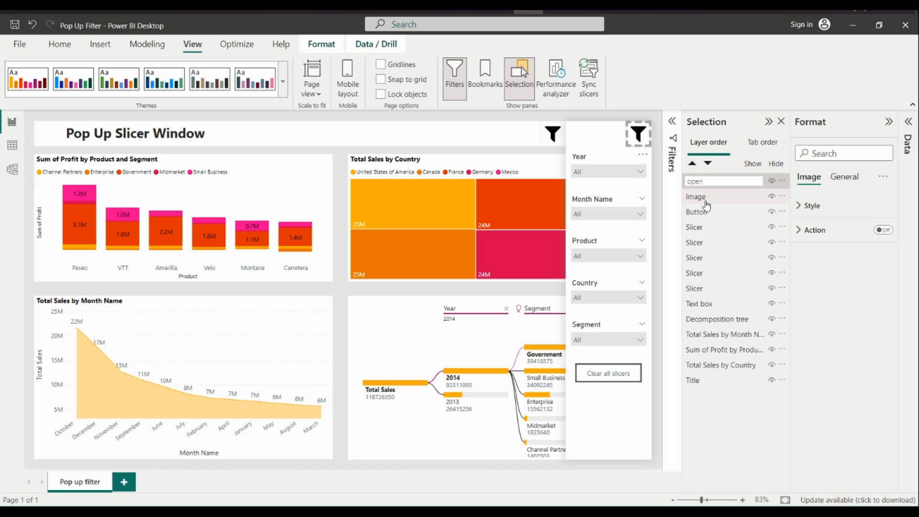
left_click(707, 201)
double_click(707, 202)
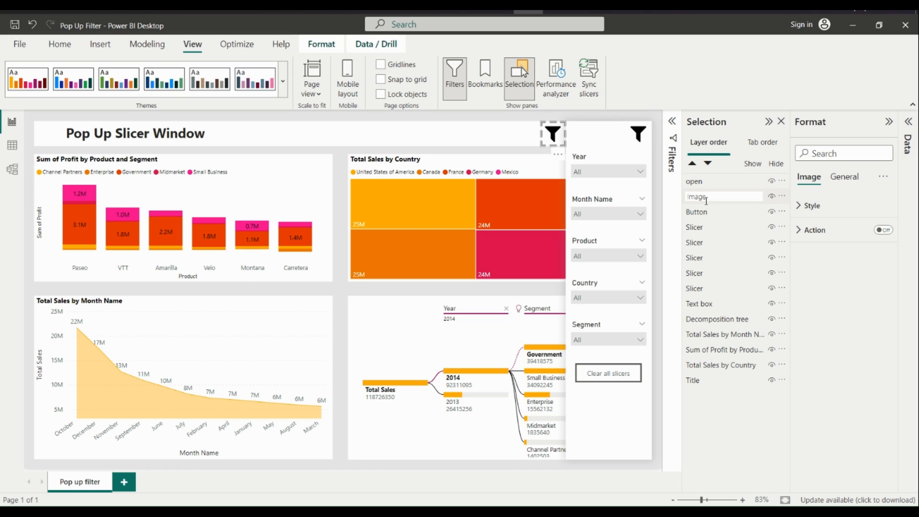
type("close")
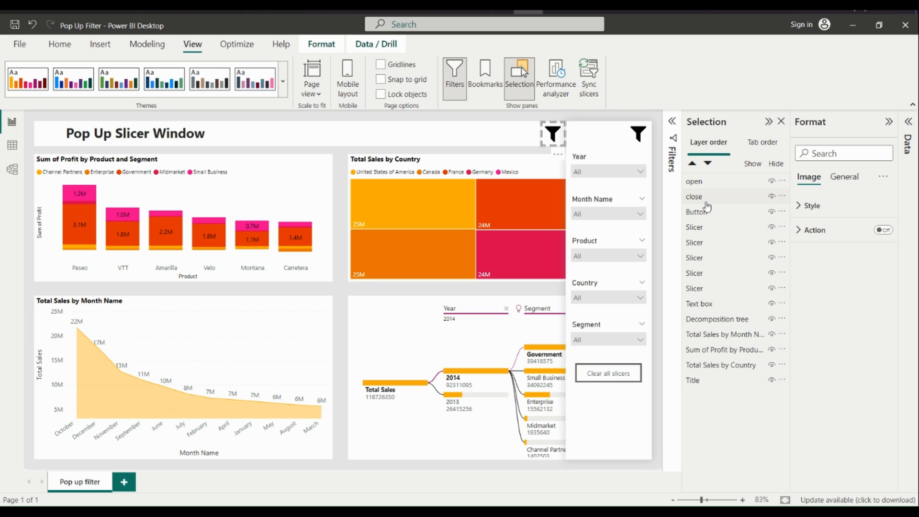
key("Return")
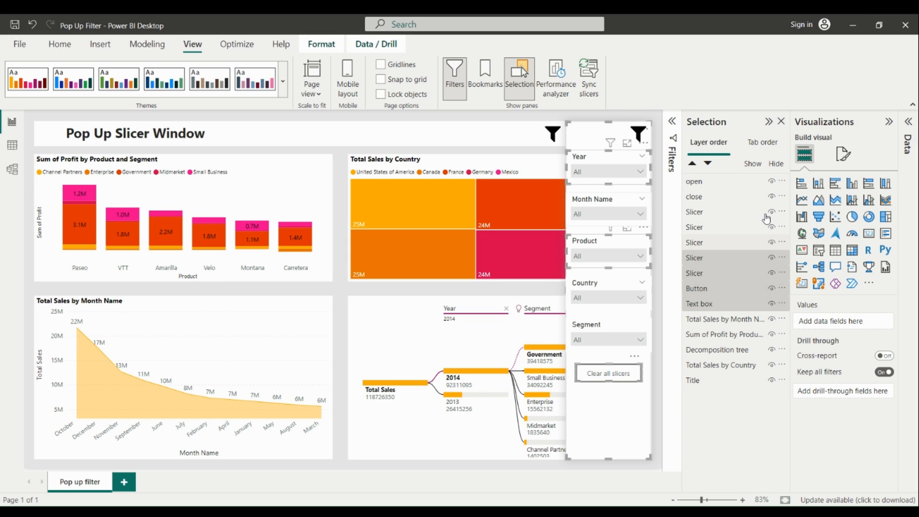
Group the close image with the five slicers, the Clear all slicers button and the panel's text box
left_click(782, 210, "shift")
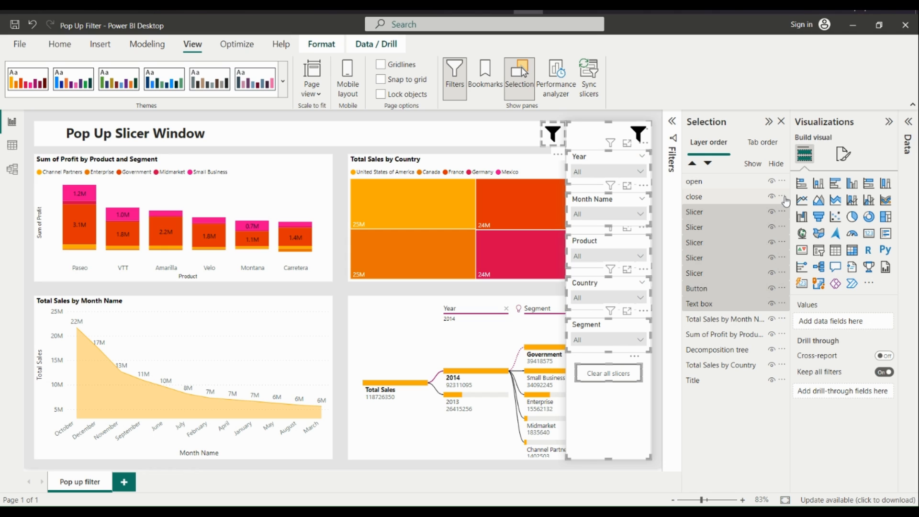
left_click(786, 201, "shift")
right_click(791, 203)
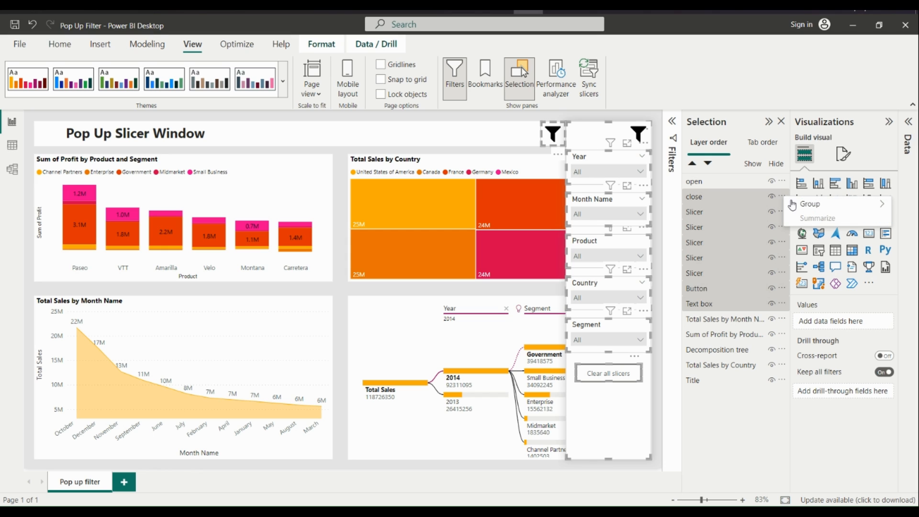
mouse_move(818, 208)
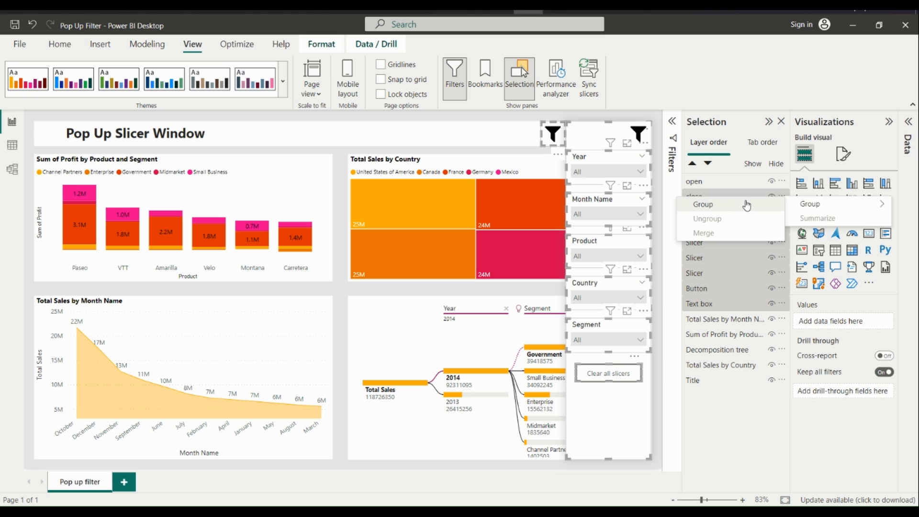
left_click(703, 205)
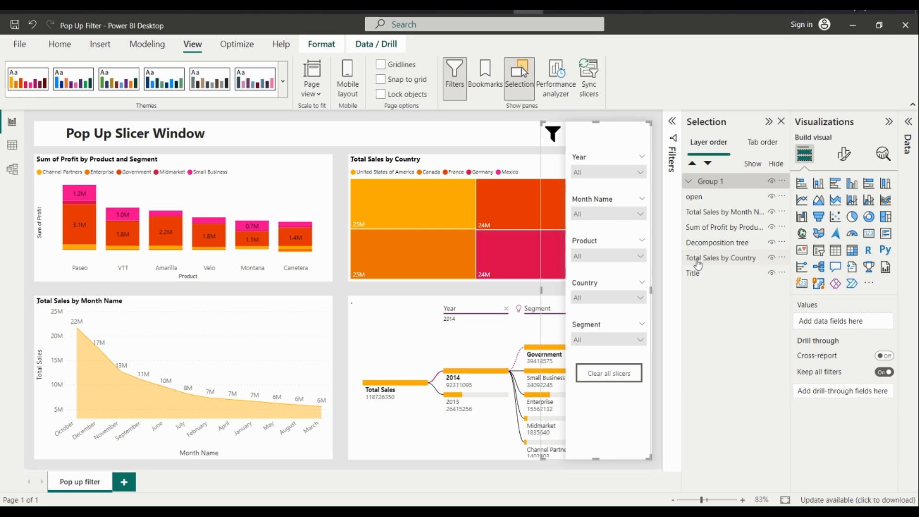
Rename the new group of slicer panel objects as Filter open
right_click(784, 183)
mouse_move(810, 189)
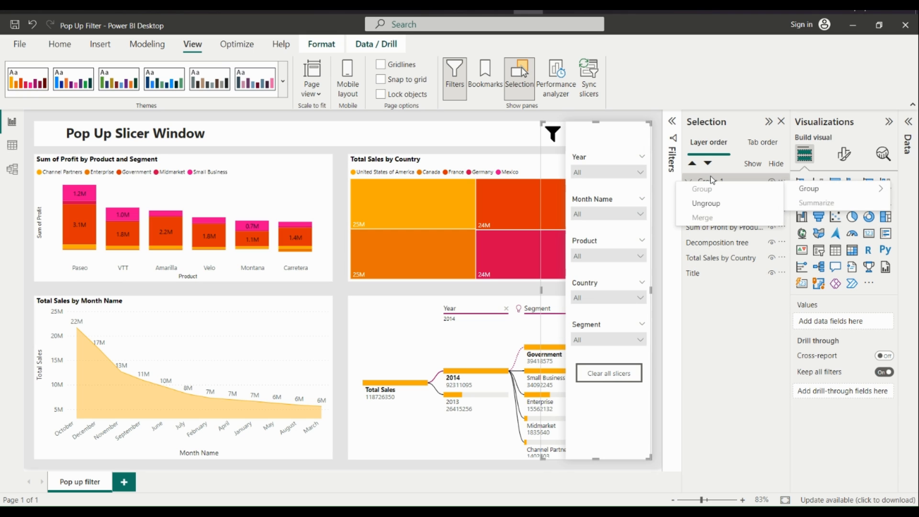
left_click(727, 184)
double_click(726, 183)
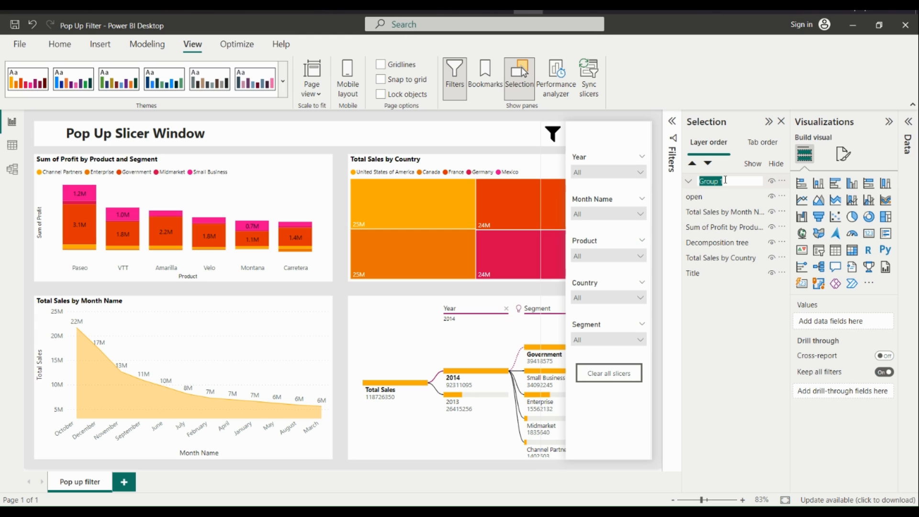
type("Filter open")
key("Return")
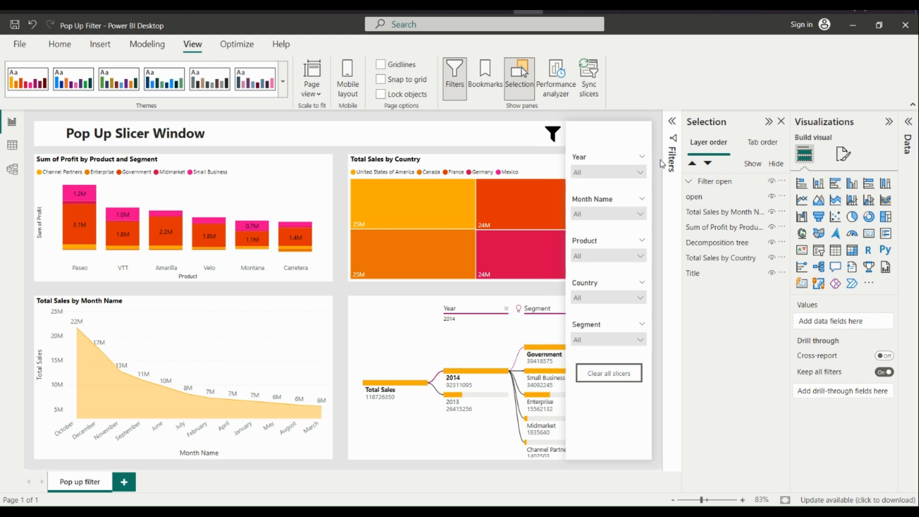
Add a bookmark that excludes Data and applies to selected visuals only
left_click(485, 76)
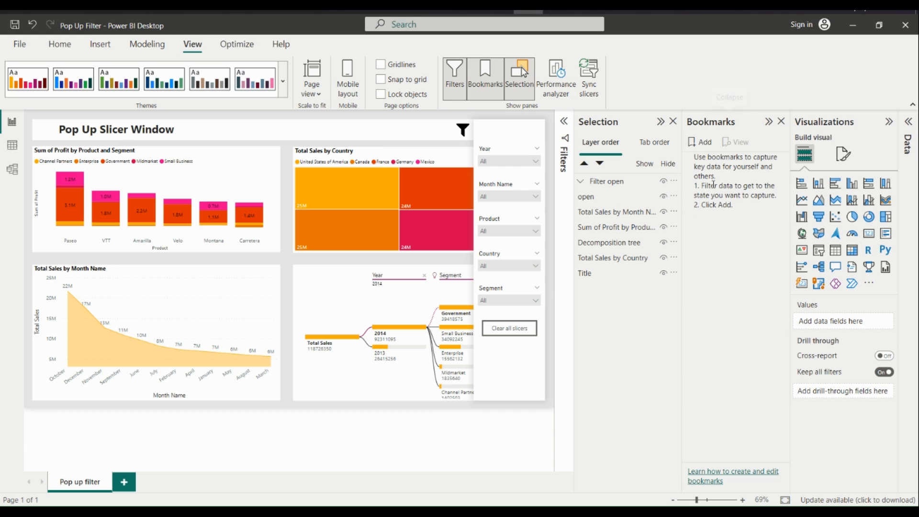
left_click(700, 141)
left_click(779, 160)
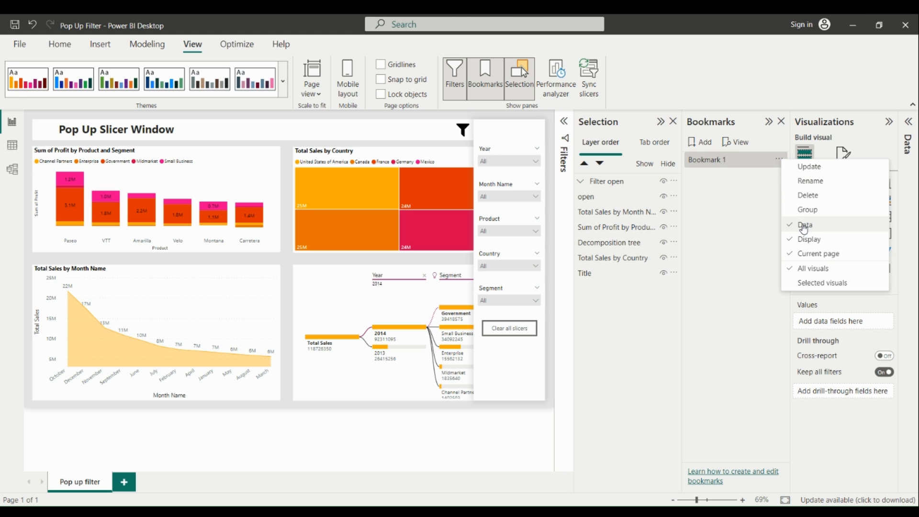
left_click(805, 225)
left_click(780, 160)
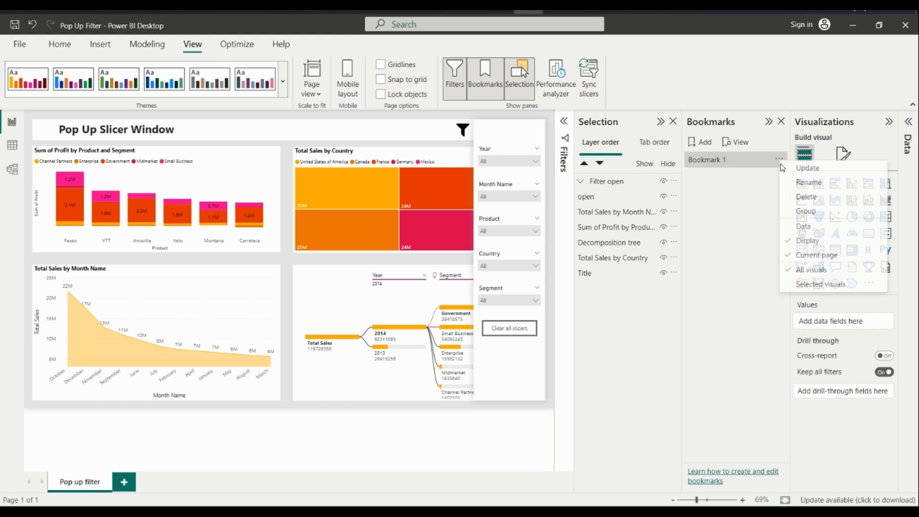
left_click(802, 284)
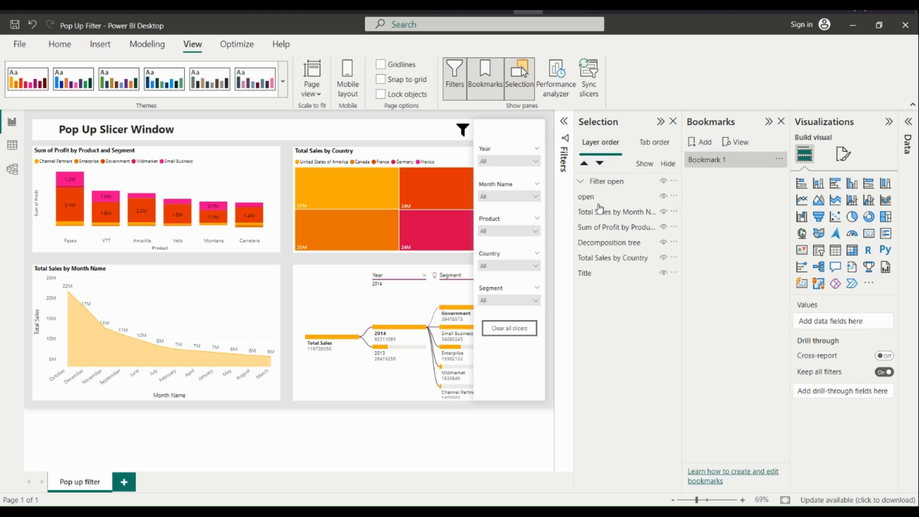
Update Bookmark 1 with the Filter open group and the open image selected and the group hidden
left_click(601, 182)
left_click(660, 200)
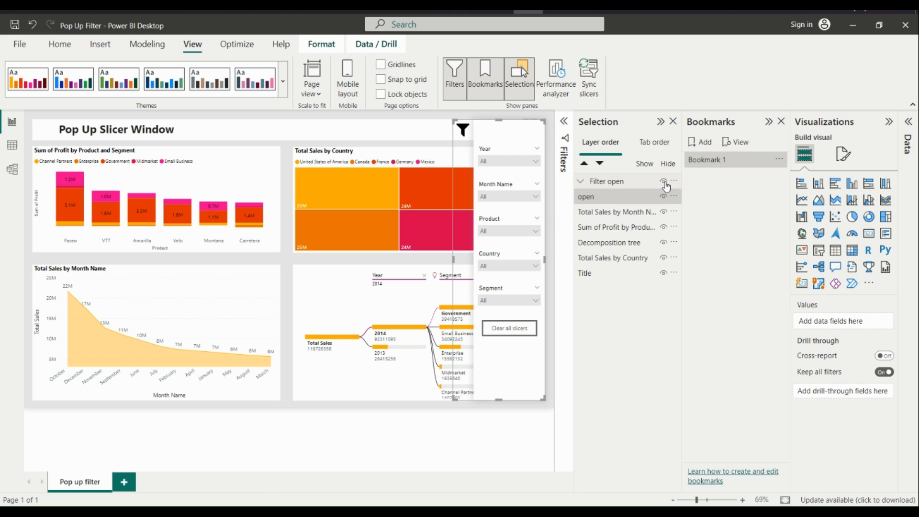
left_click(664, 182)
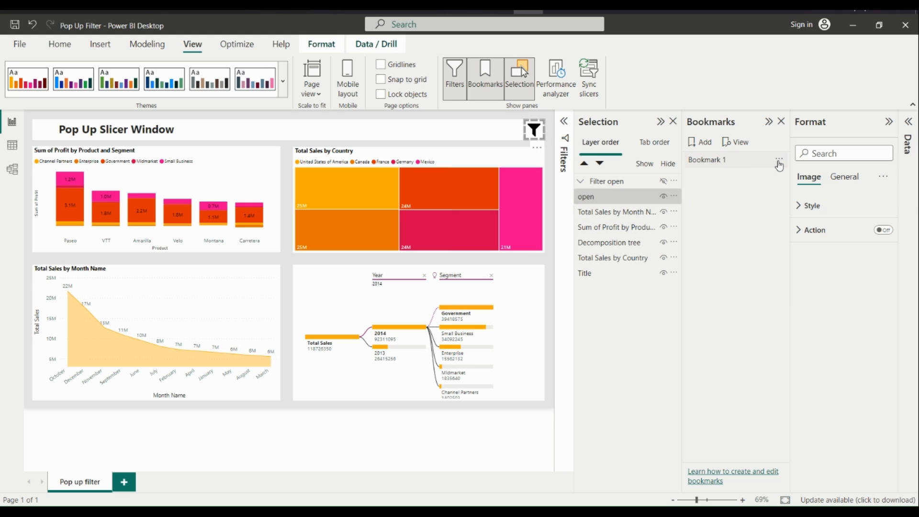
left_click(781, 162)
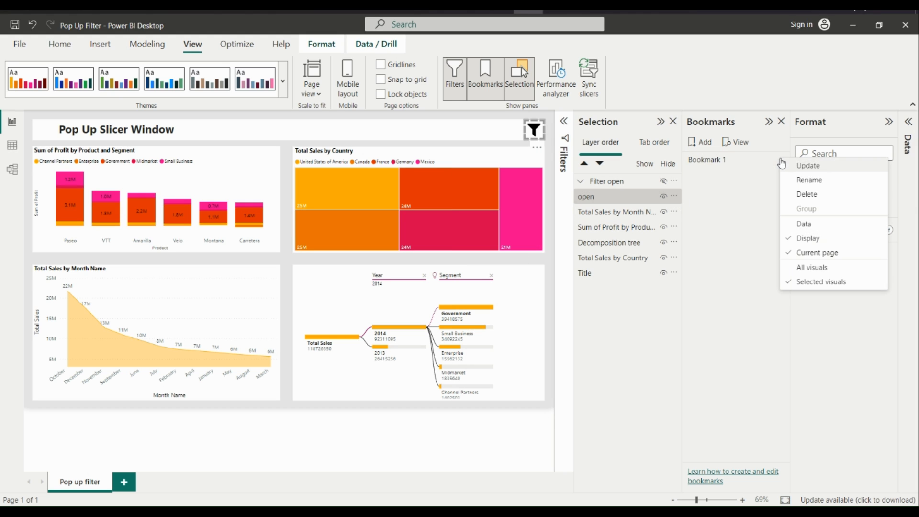
left_click(813, 167)
Rename Bookmark 1 as open
double_click(728, 160)
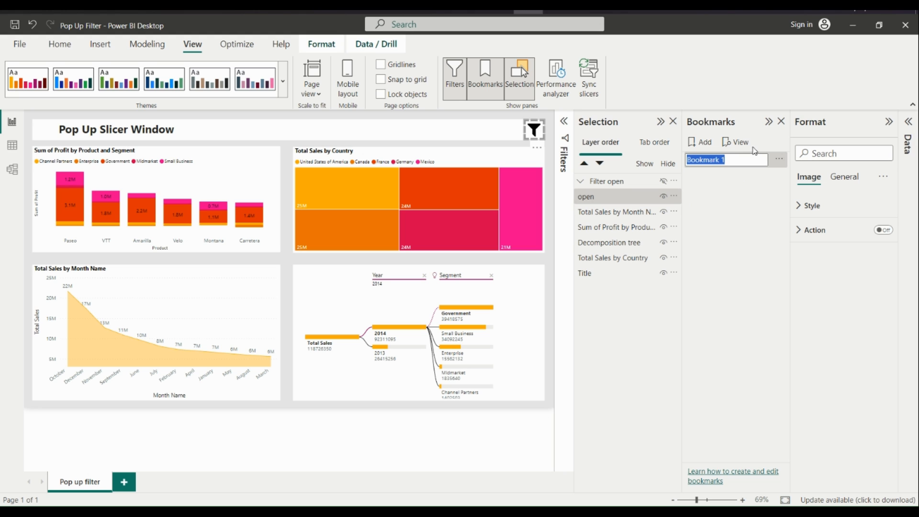
type("open")
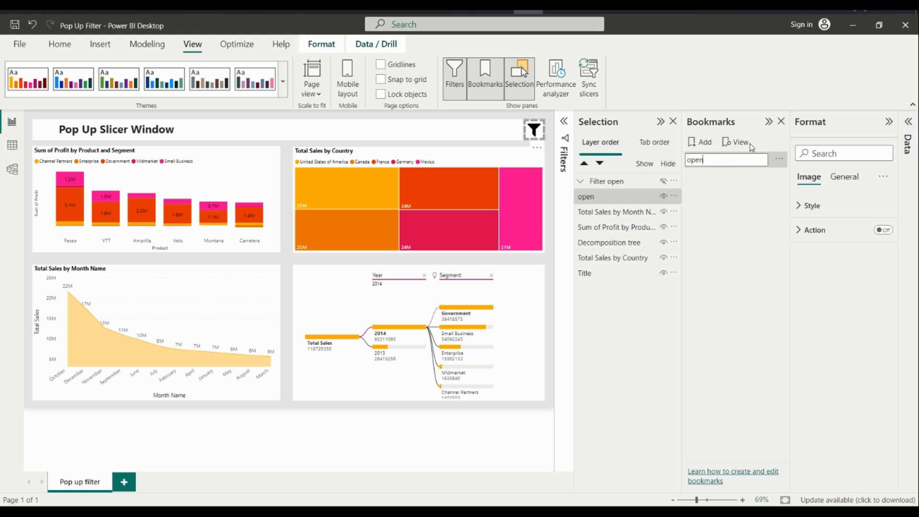
key("Return")
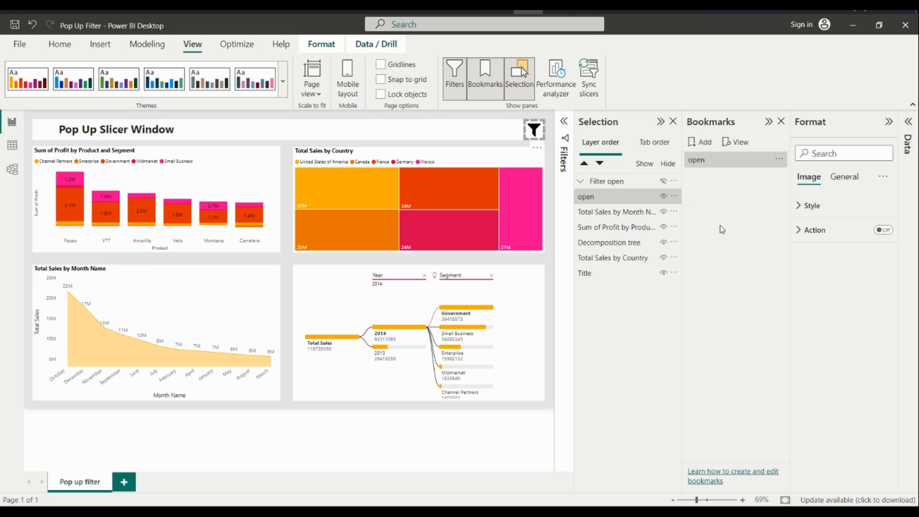
Rename the bookmark for the hidden slicer panel as close
left_click(779, 161)
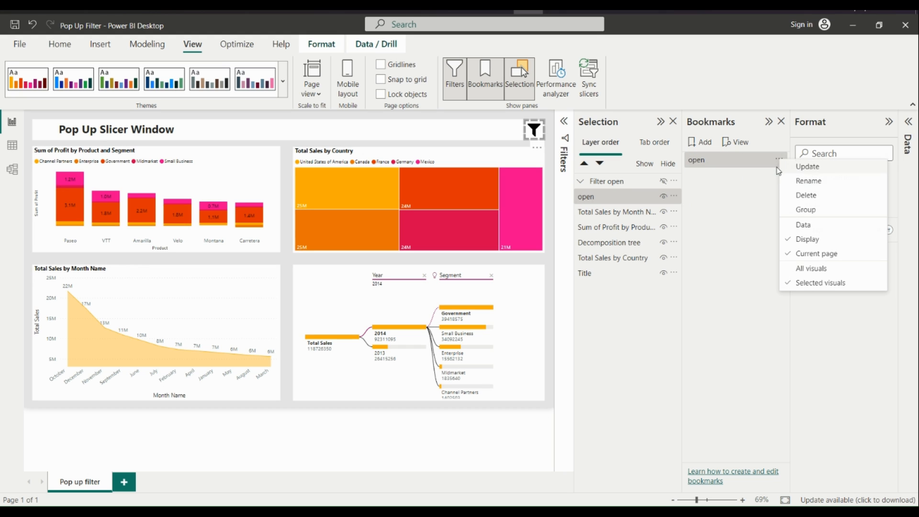
left_click(816, 188)
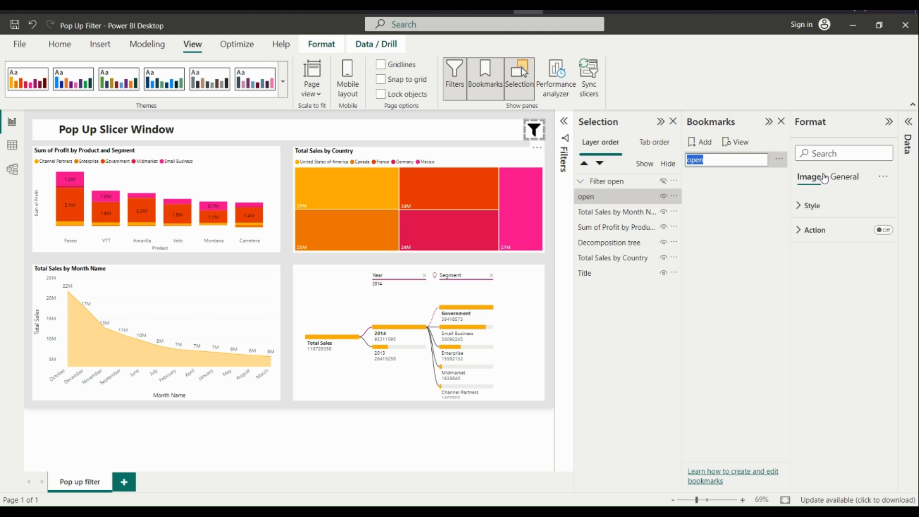
type("close")
key("Return")
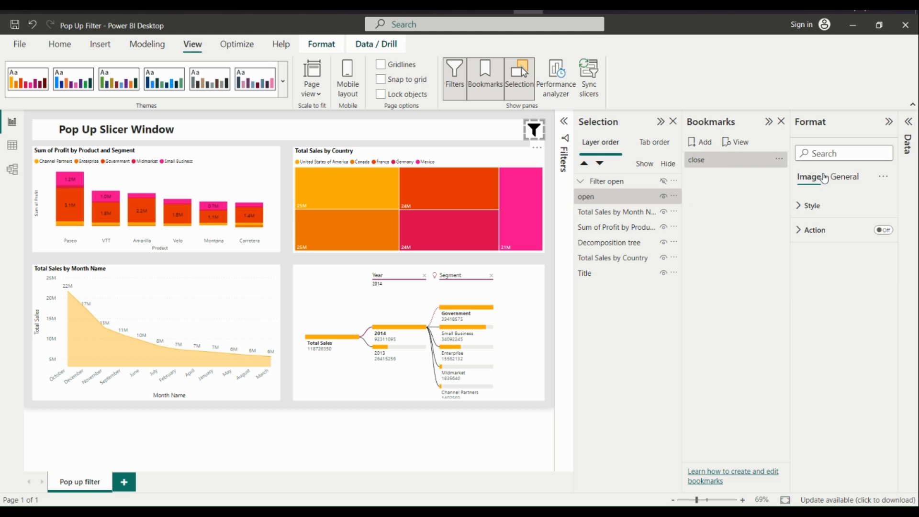
Add a second bookmark, and show the Filter open group while hiding the open image, keeping both selected
left_click(702, 143)
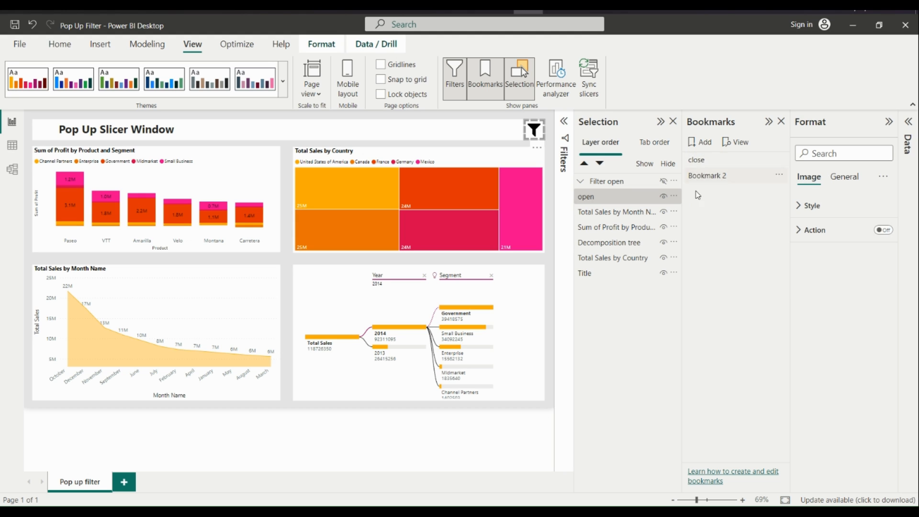
left_click(663, 182)
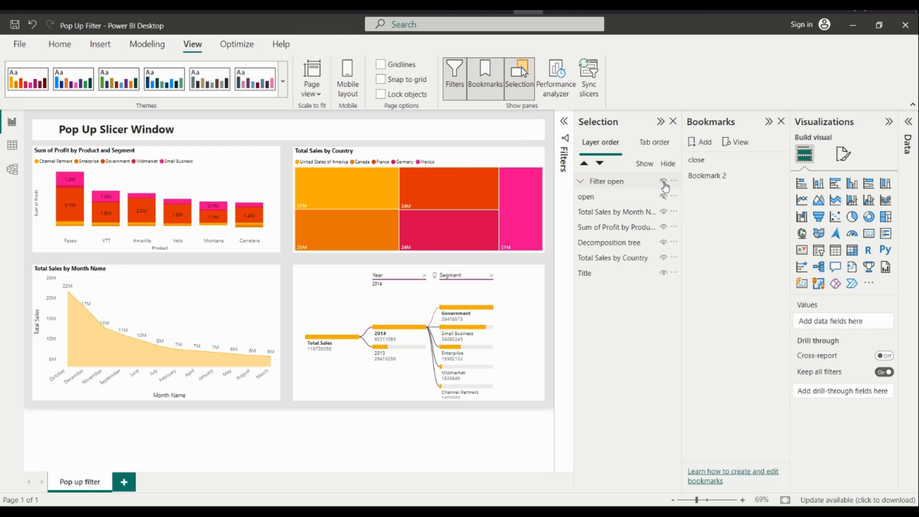
left_click(631, 188)
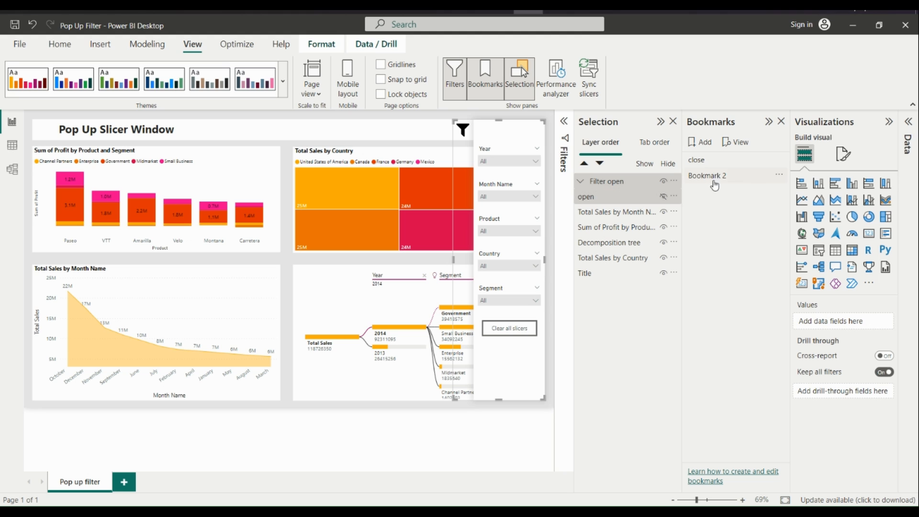
Exclude Data from Bookmark 2, limit it to selected visuals and update it to the current view
left_click(779, 176)
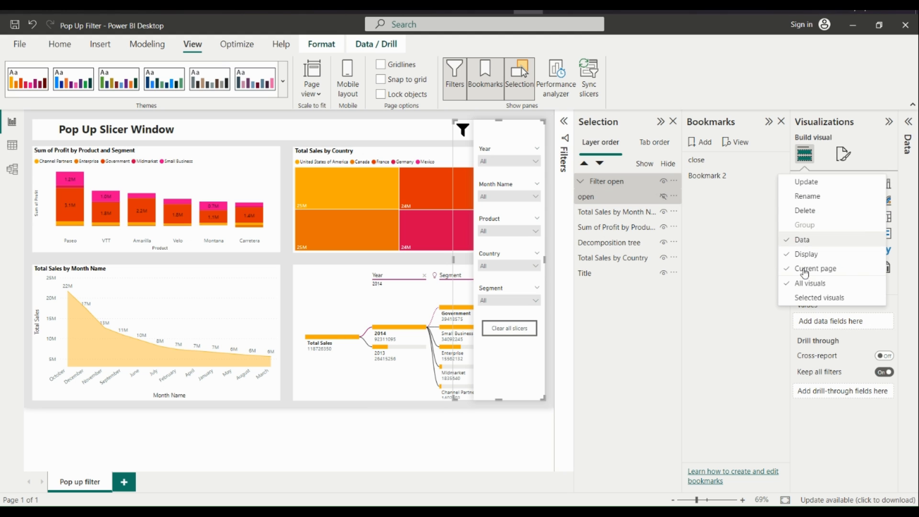
left_click(801, 243)
left_click(778, 178)
left_click(814, 300)
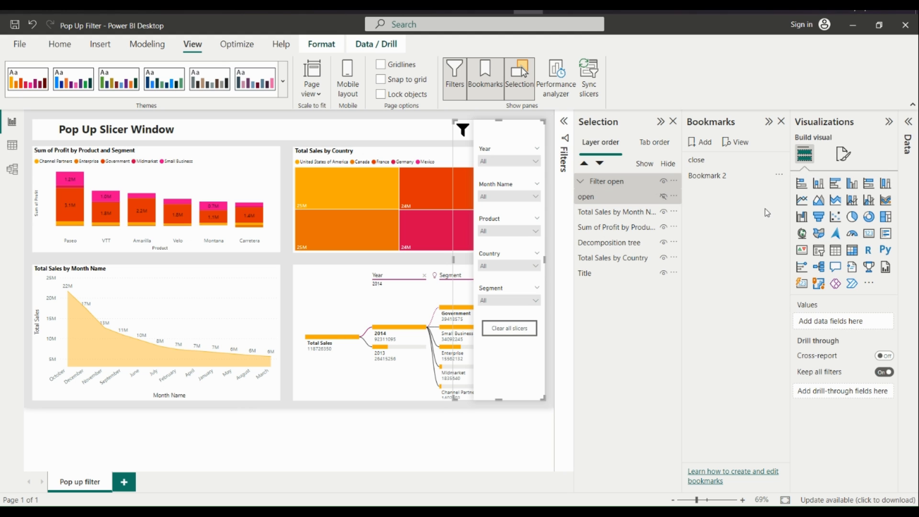
left_click(780, 178)
left_click(801, 181)
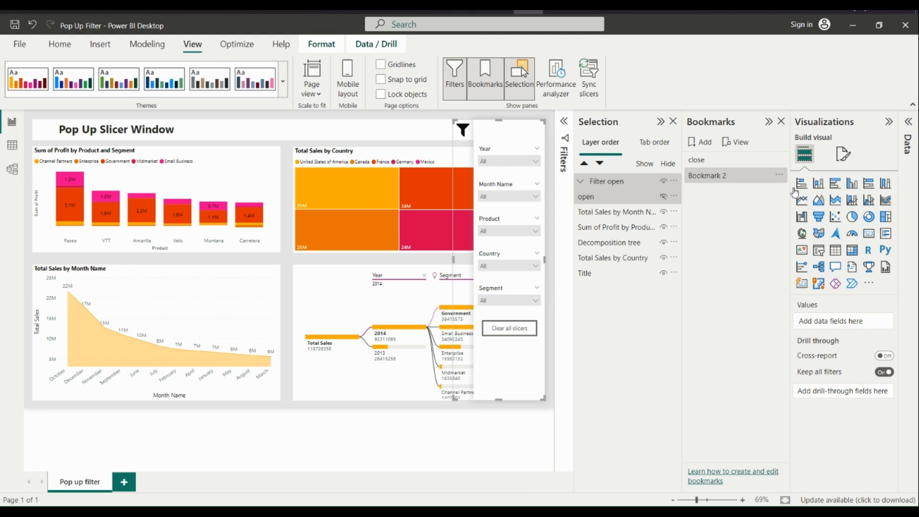
Rename Bookmark 2, which shows the slicer panel, as open
double_click(726, 177)
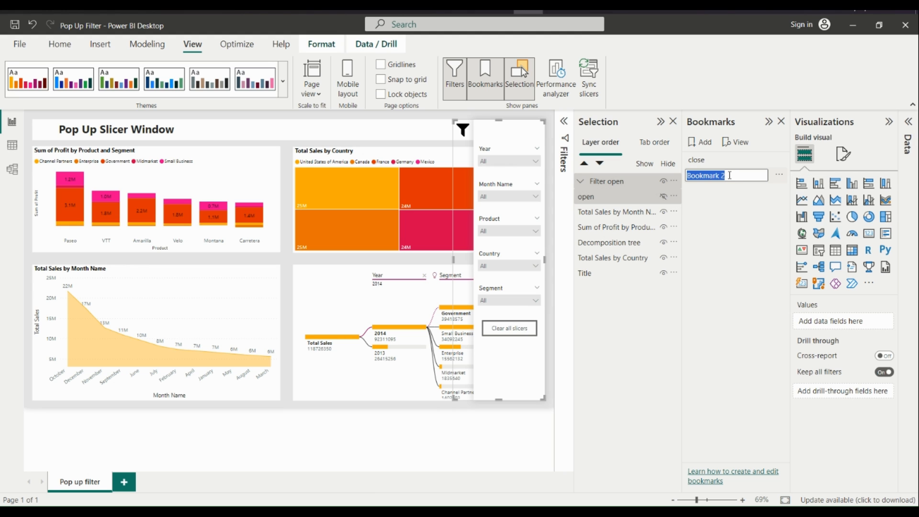
type("open")
key("Return")
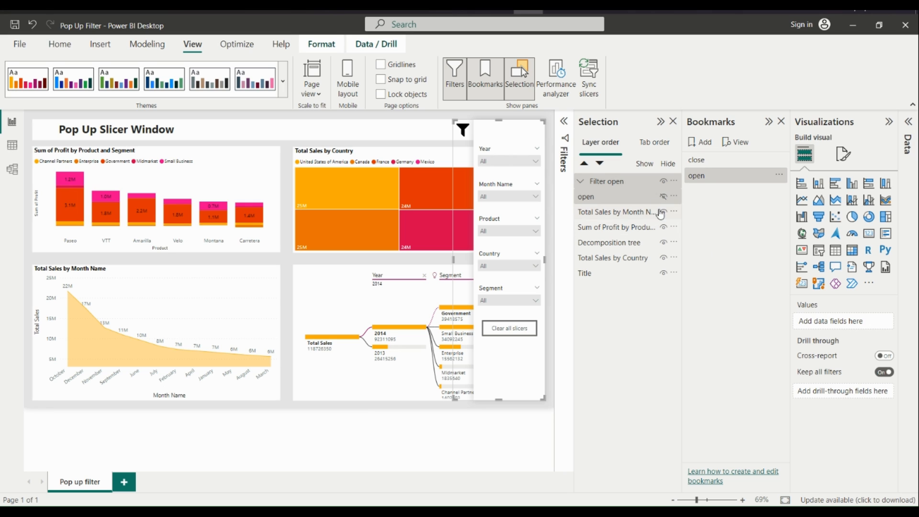
Rename the layer of the hidden filter image outside the Filter open group as close
left_click(610, 205)
double_click(605, 201)
type("clos")
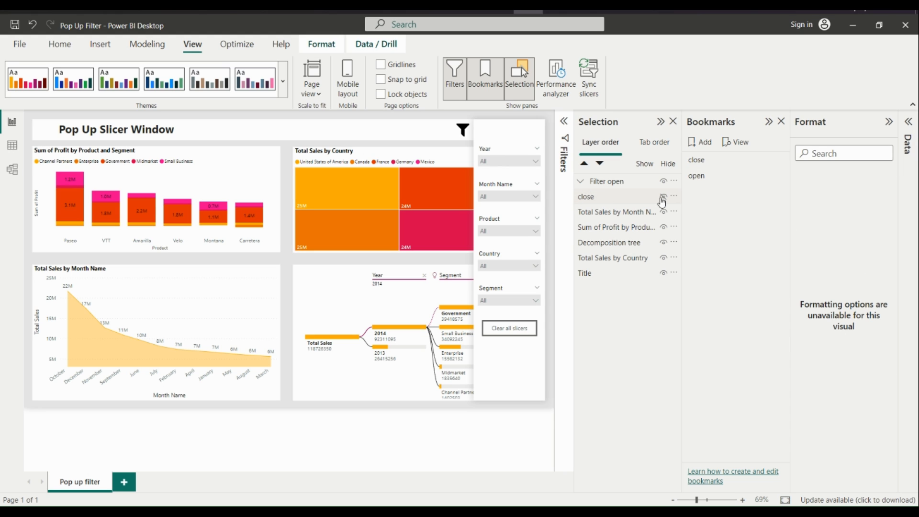
key("Return")
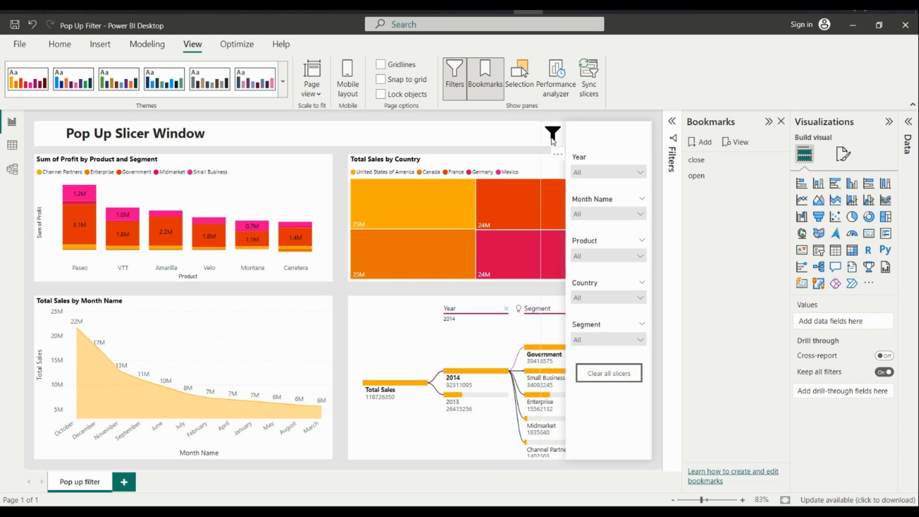
Turn on the action of the filter icon beside the slicer panel, with type Bookmark and bookmark close
left_click(553, 139)
left_click(884, 231)
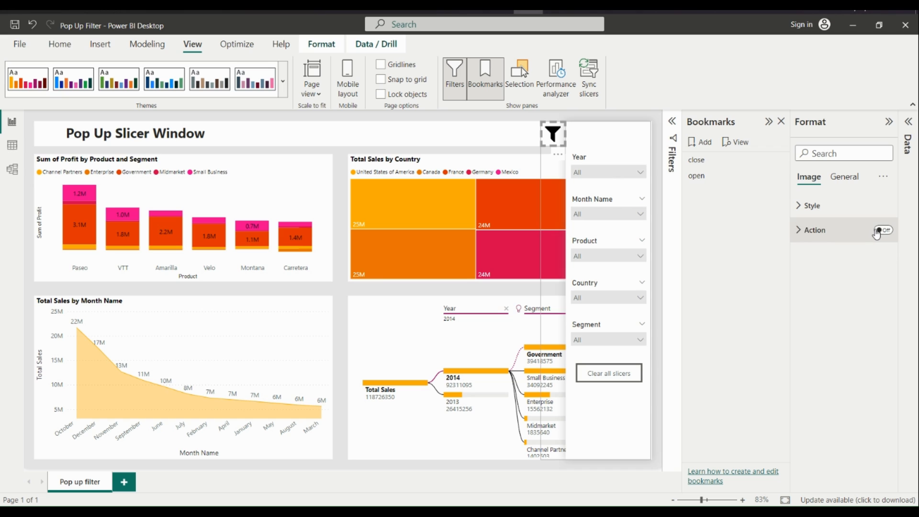
left_click(811, 232)
left_click(843, 287)
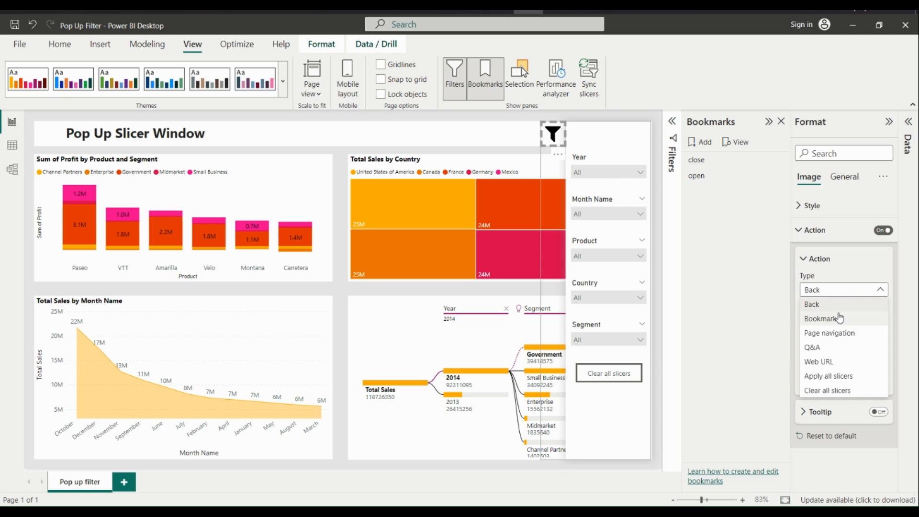
left_click(835, 325)
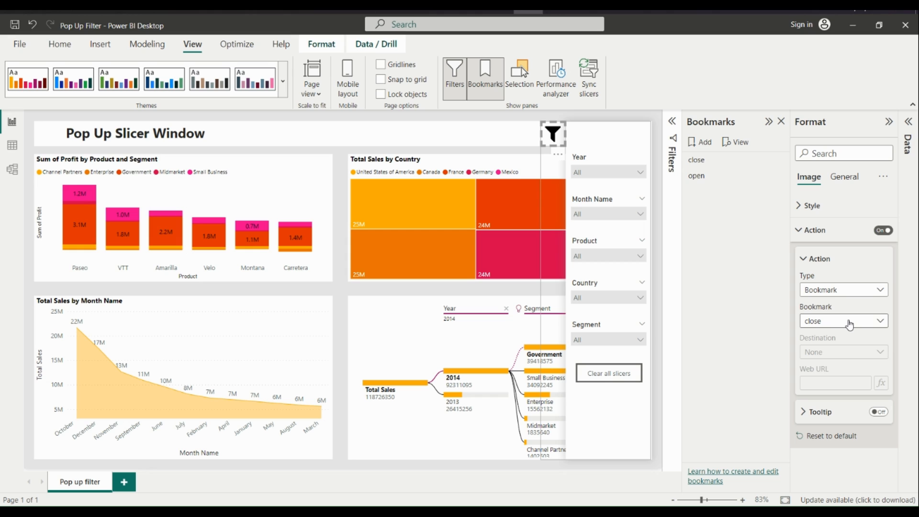
left_click(848, 326)
left_click(849, 326)
Give the filter icon the tooltip "click to close bookmark" and trigger its action to test it
left_click(807, 412)
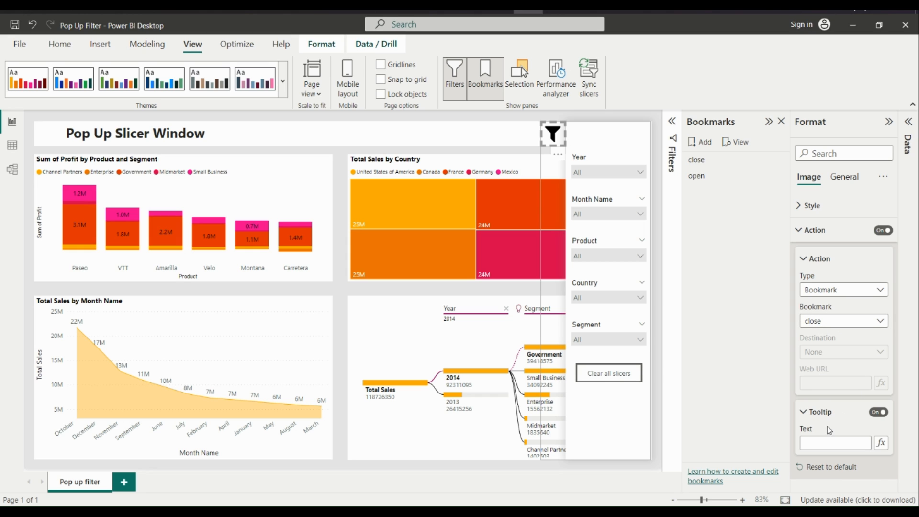
left_click(826, 439)
key("ctrl+v")
left_click(557, 141, "ctrl")
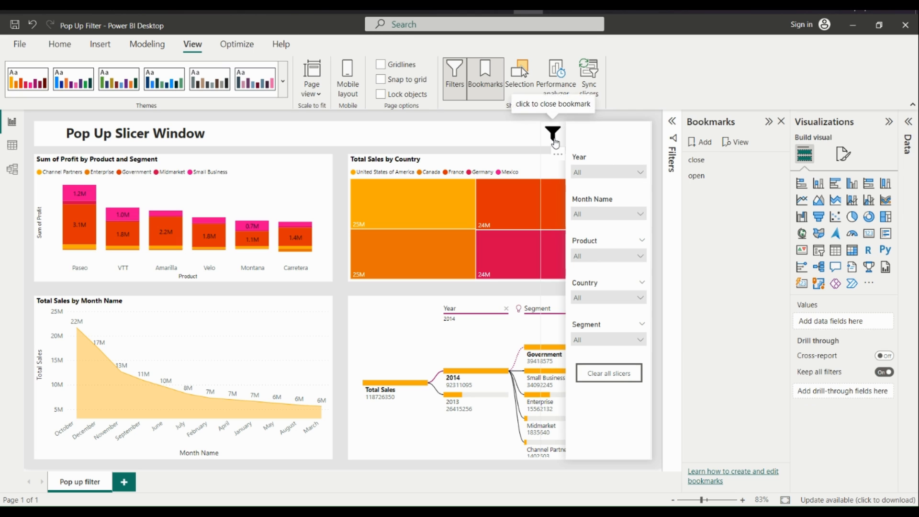
Close the slicer panel and turn on the header filter icon's action, with type Bookmark, bookmark open and tooltip "click to open bookmark"
left_click(555, 139, "ctrl")
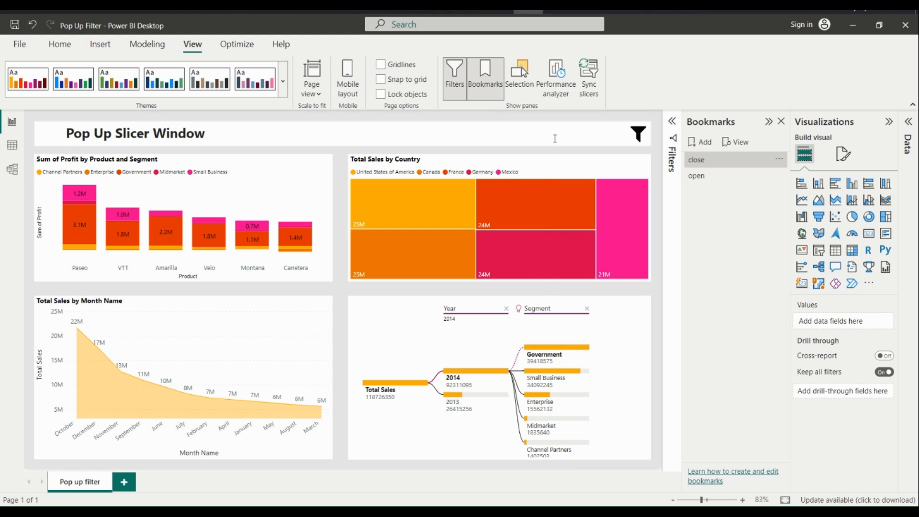
left_click(639, 141)
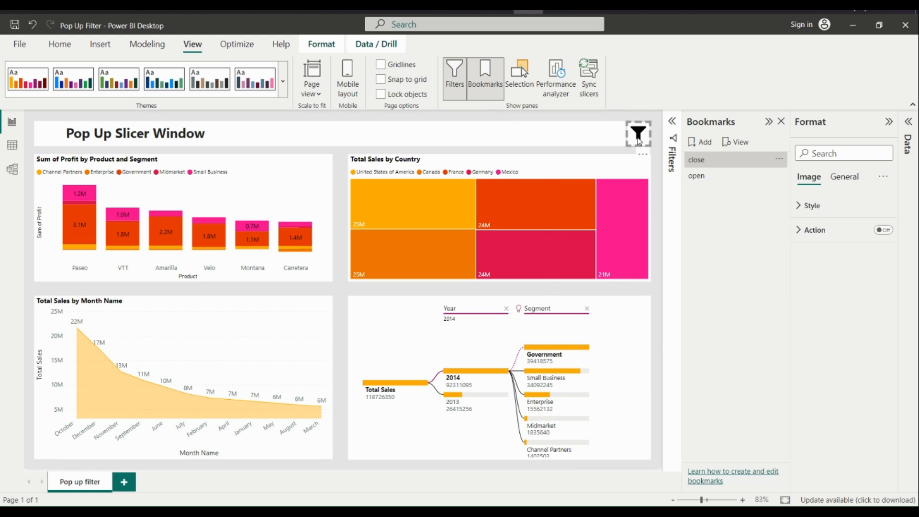
left_click(803, 233)
left_click(852, 293)
key("Escape")
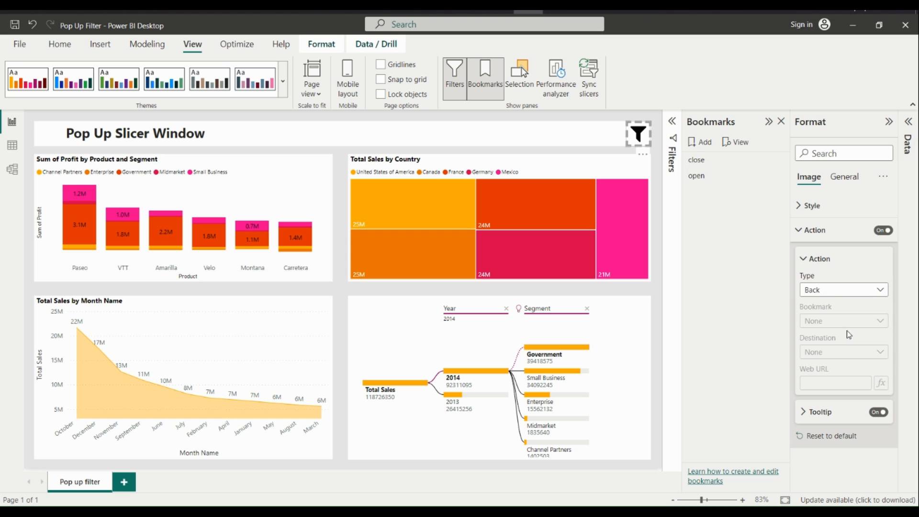
left_click(852, 324)
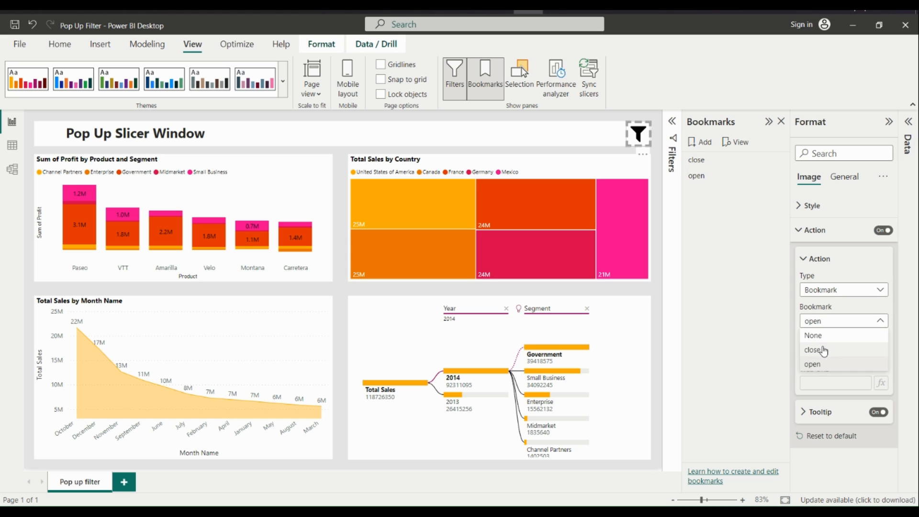
left_click(824, 365)
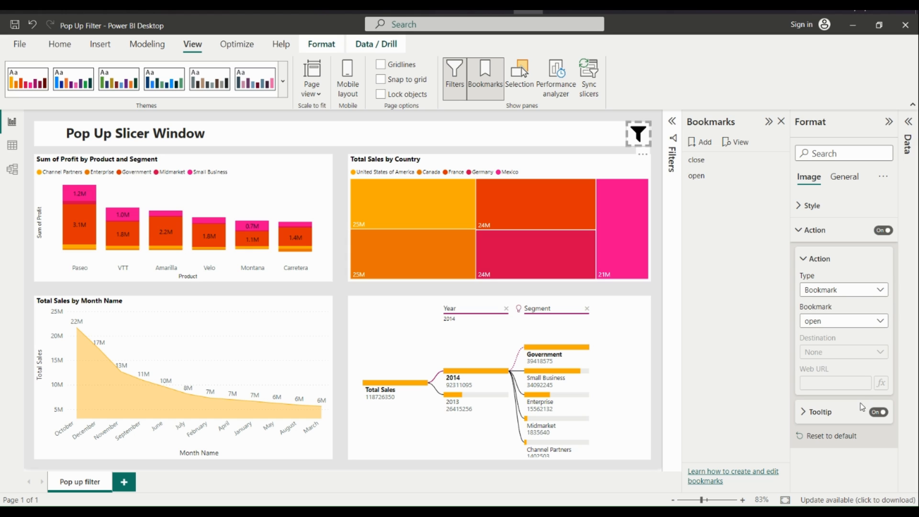
left_click(820, 414)
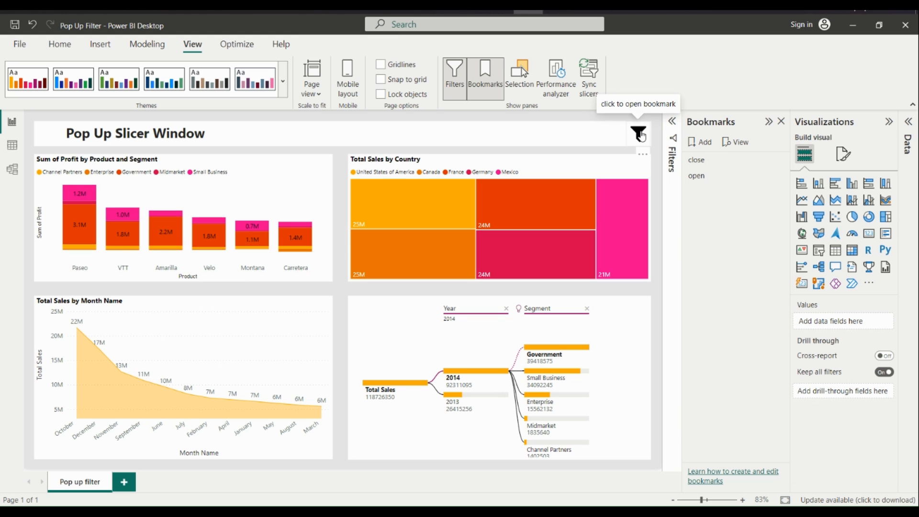